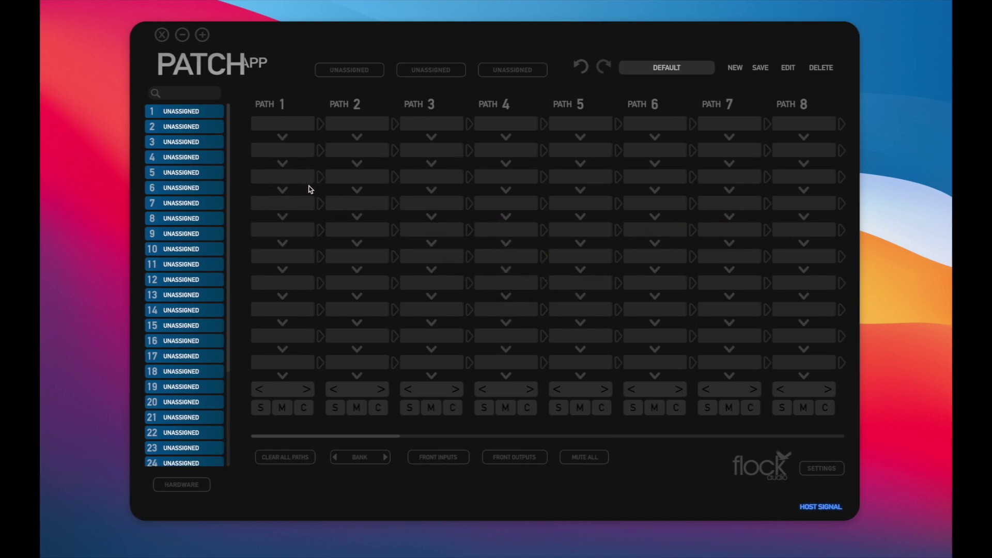
# Chain inputs 1–5 down Path 1, then place inputs 6 and 7 in Path 2's third and fourth slots
pyautogui.moveTo(191, 111); pyautogui.dragTo(274, 124)
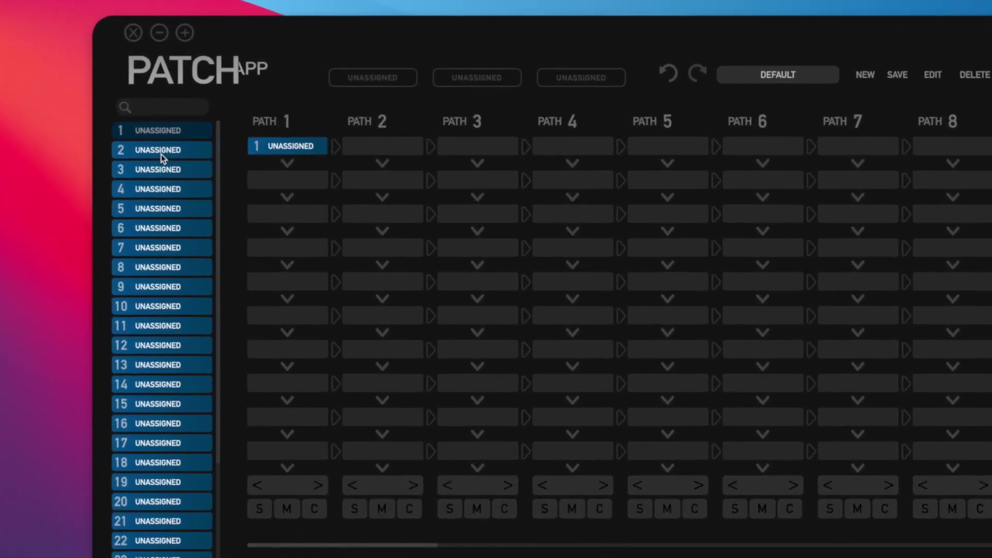
pyautogui.moveTo(181, 126); pyautogui.dragTo(267, 151)
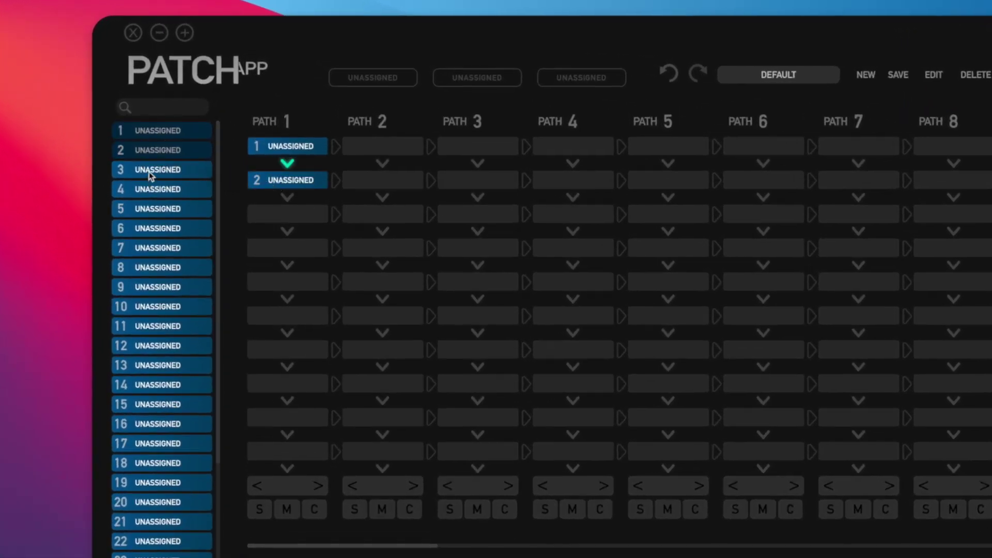
pyautogui.moveTo(149, 172); pyautogui.dragTo(269, 216)
pyautogui.moveTo(153, 190); pyautogui.dragTo(267, 251)
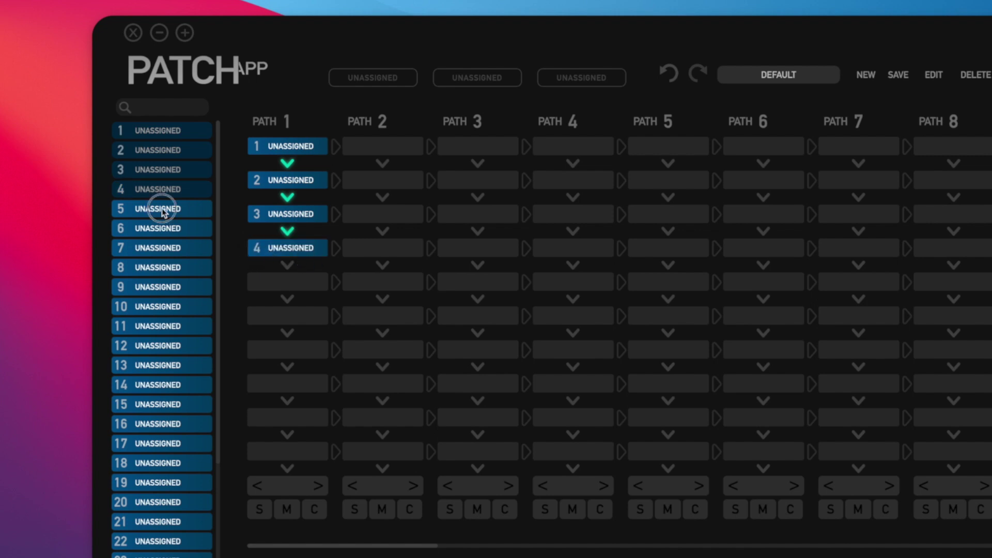
pyautogui.moveTo(163, 211); pyautogui.dragTo(270, 282)
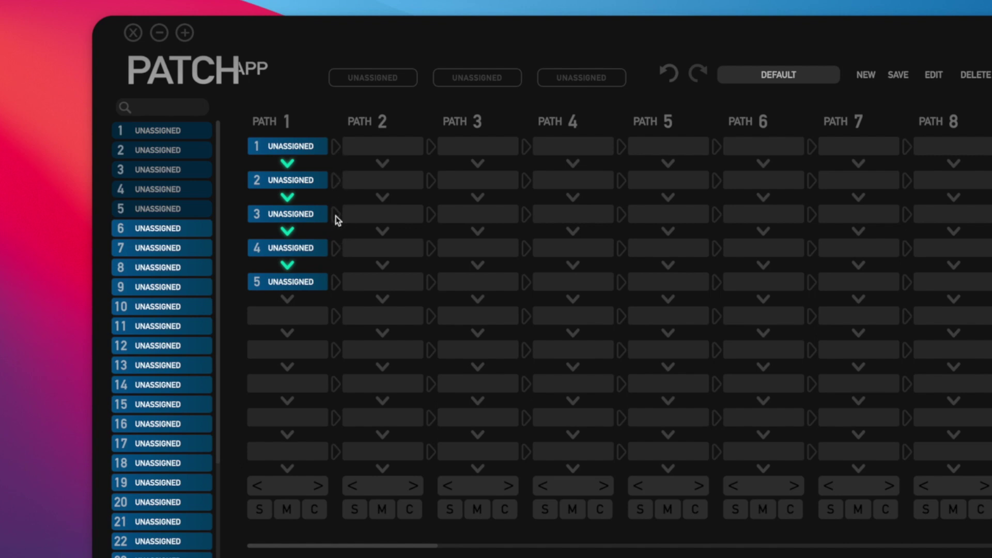
pyautogui.moveTo(145, 231); pyautogui.dragTo(380, 214)
pyautogui.moveTo(179, 252); pyautogui.dragTo(377, 287)
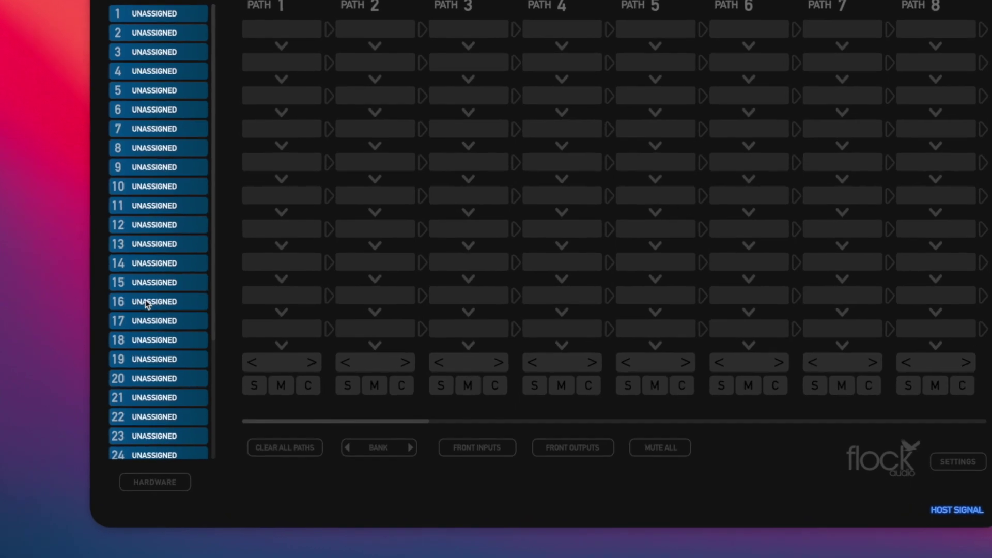
# Chain inputs 16 and 17 into Path 1, then clear all paths and confirm the warning
pyautogui.moveTo(165, 340); pyautogui.dragTo(248, 348)
pyautogui.moveTo(237, 307); pyautogui.dragTo(266, 357)
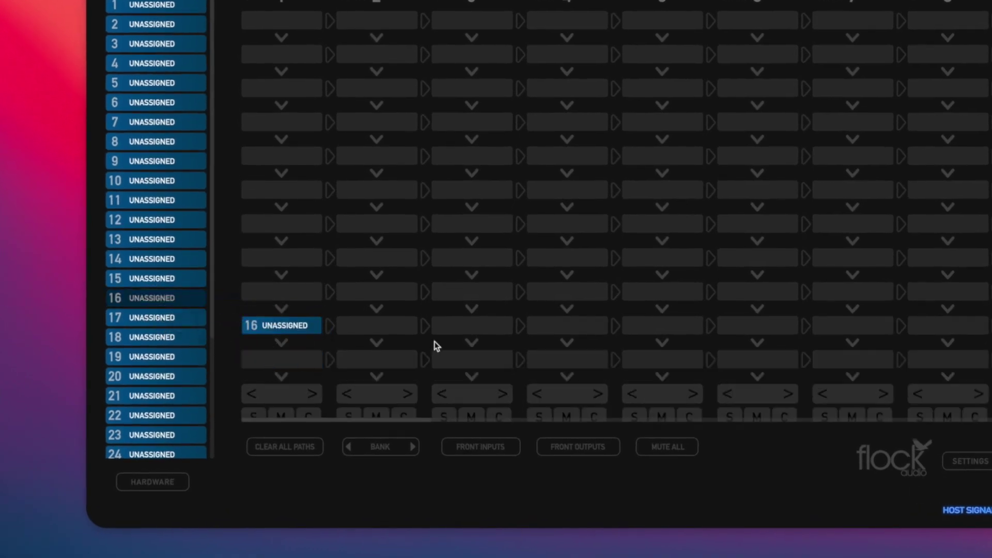
pyautogui.moveTo(153, 336); pyautogui.dragTo(266, 358)
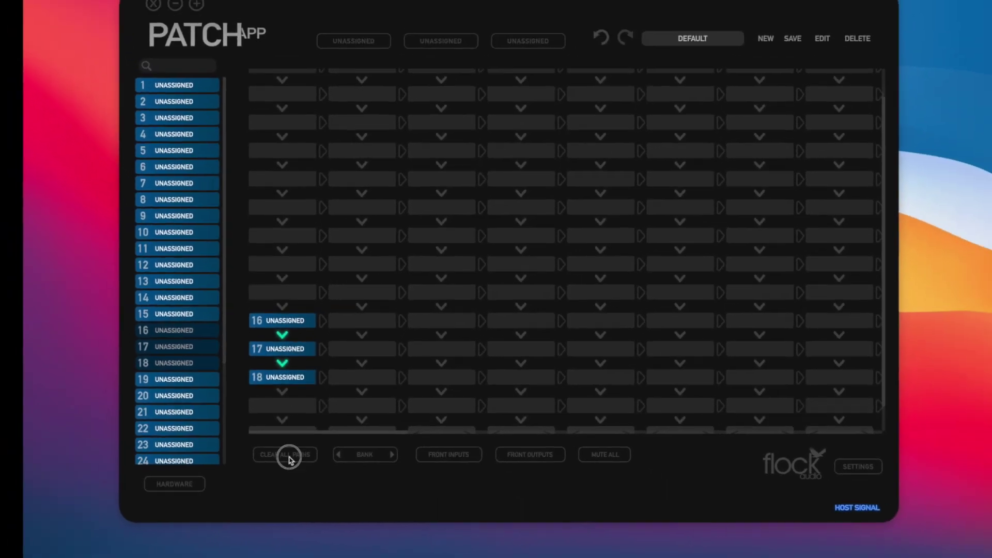
pyautogui.click(288, 457)
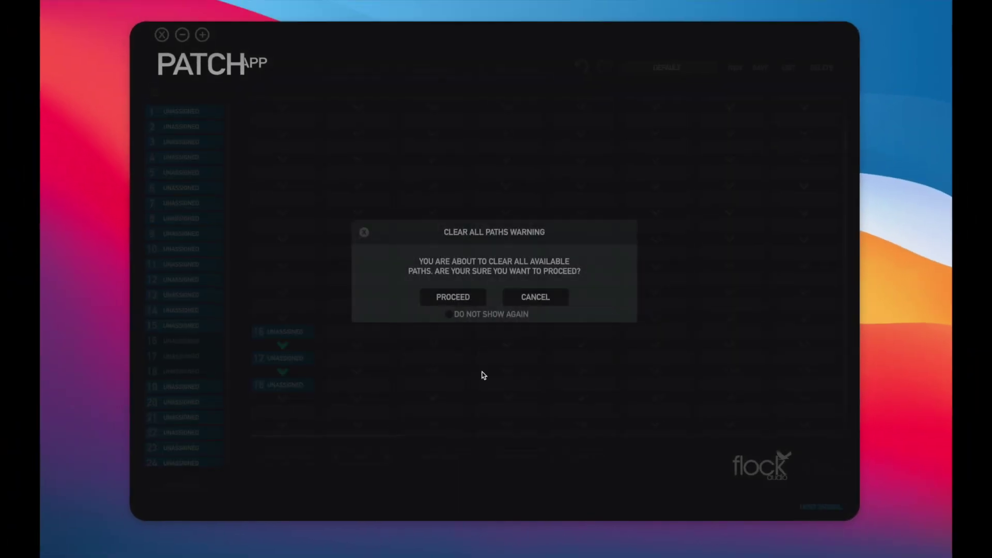
pyautogui.click(465, 284)
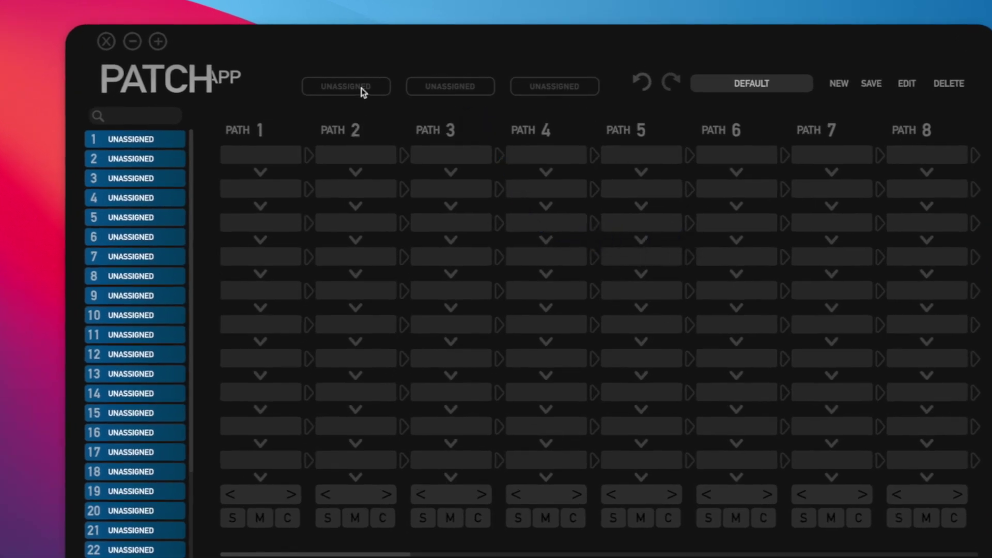
pyautogui.rightClick(386, 85)
pyautogui.rightClick(453, 88)
pyautogui.rightClick(562, 89)
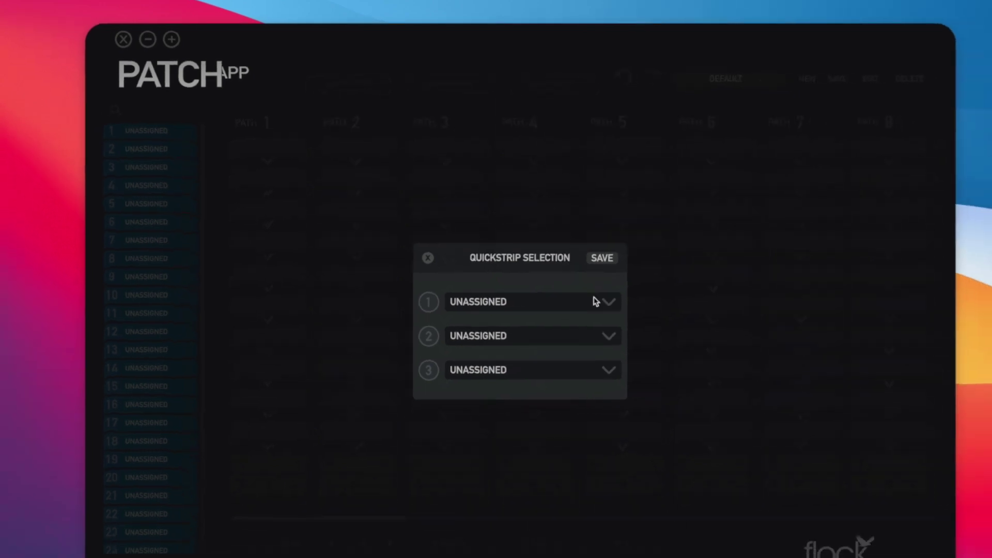
pyautogui.click(416, 219)
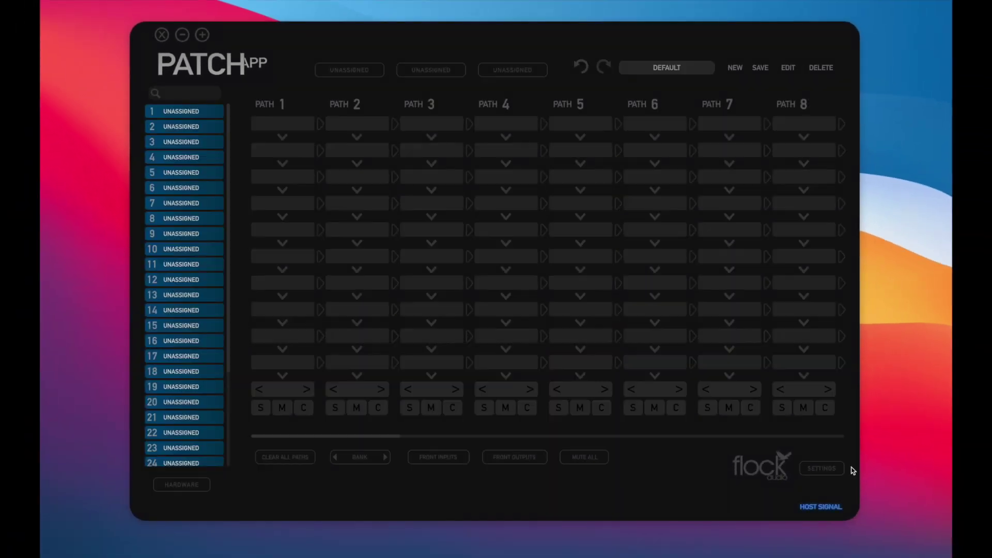
pyautogui.click(814, 466)
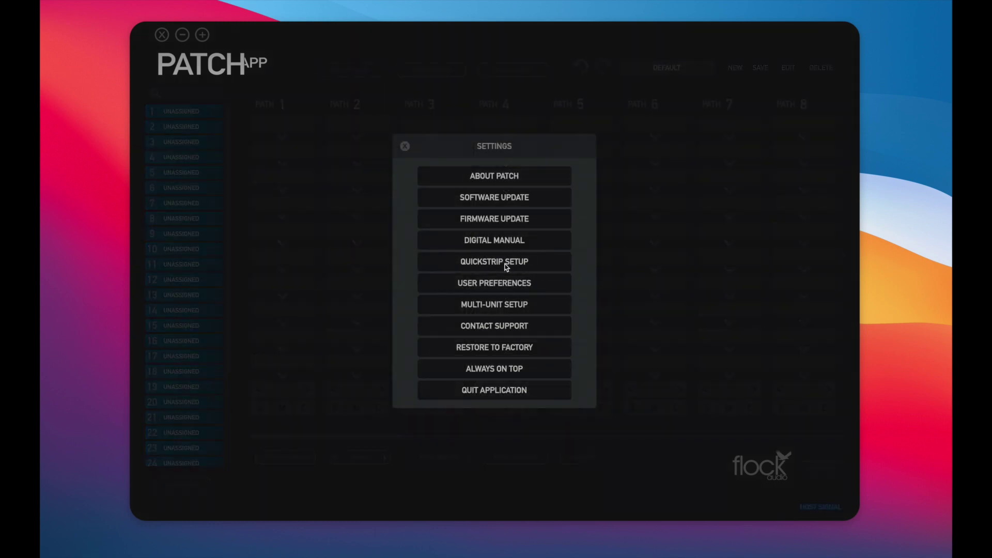
pyautogui.click(506, 262)
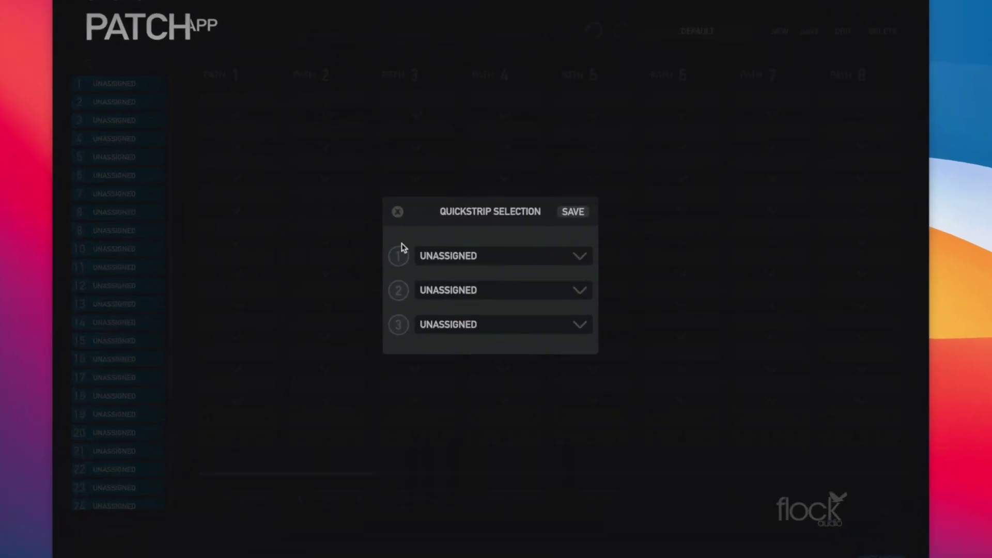
pyautogui.moveTo(404, 247); pyautogui.dragTo(395, 324)
pyautogui.click(585, 267)
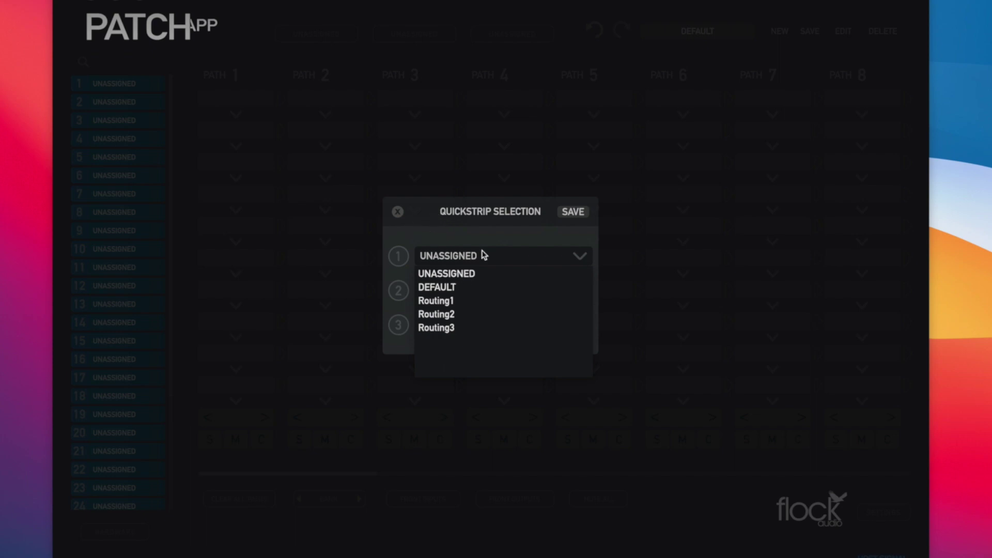
pyautogui.click(397, 212)
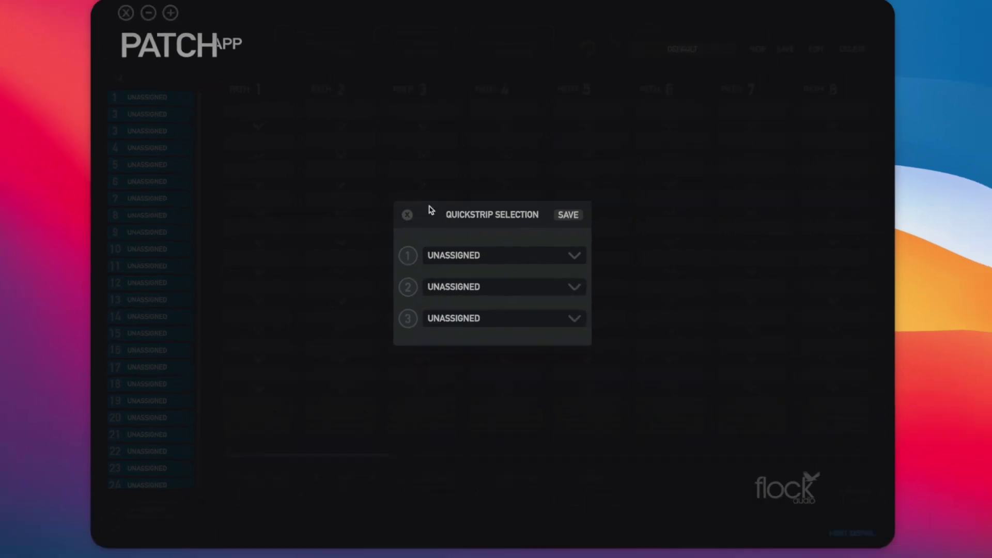
pyautogui.click(397, 212)
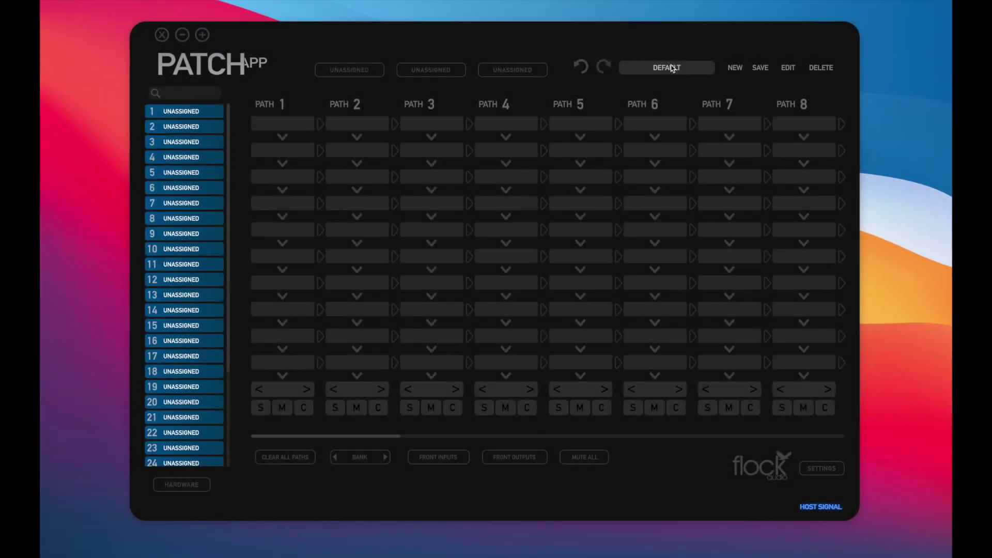
# In Quickstrip Setup, assign Routing1, Routing2 and Routing3 to quickstrips 1–3 and save
pyautogui.click(671, 69)
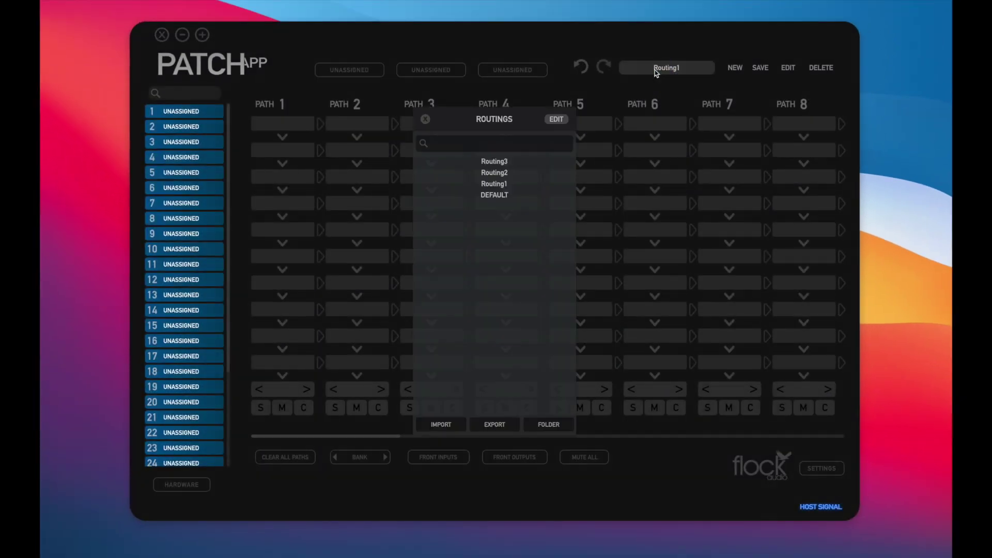
pyautogui.click(426, 118)
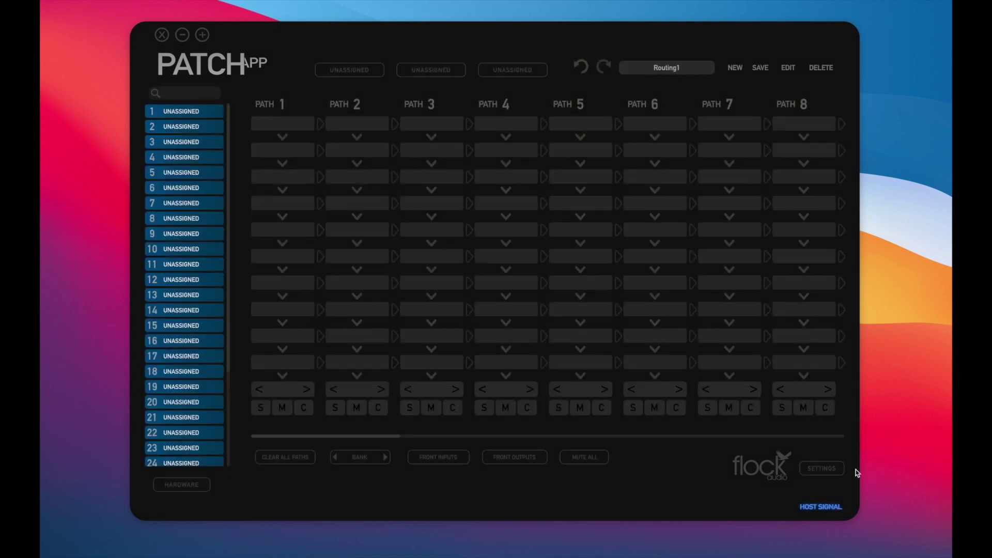
pyautogui.click(824, 468)
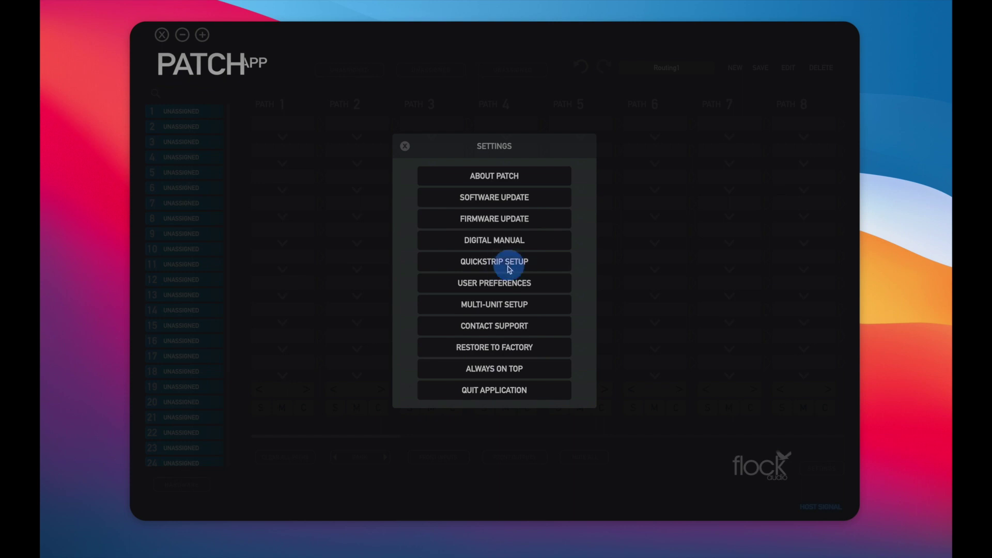
pyautogui.click(509, 268)
pyautogui.click(485, 253)
pyautogui.click(464, 291)
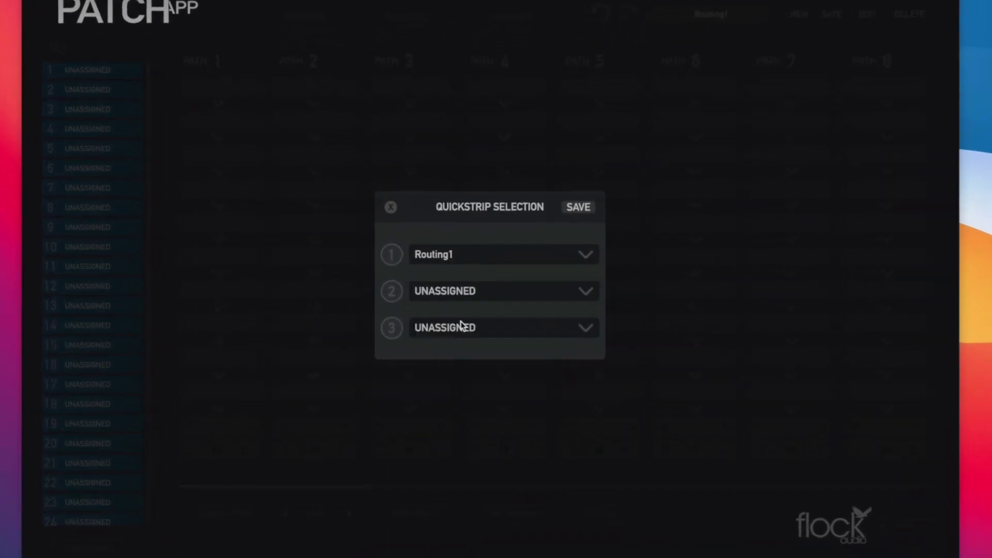
pyautogui.click(478, 291)
pyautogui.click(439, 354)
pyautogui.click(483, 331)
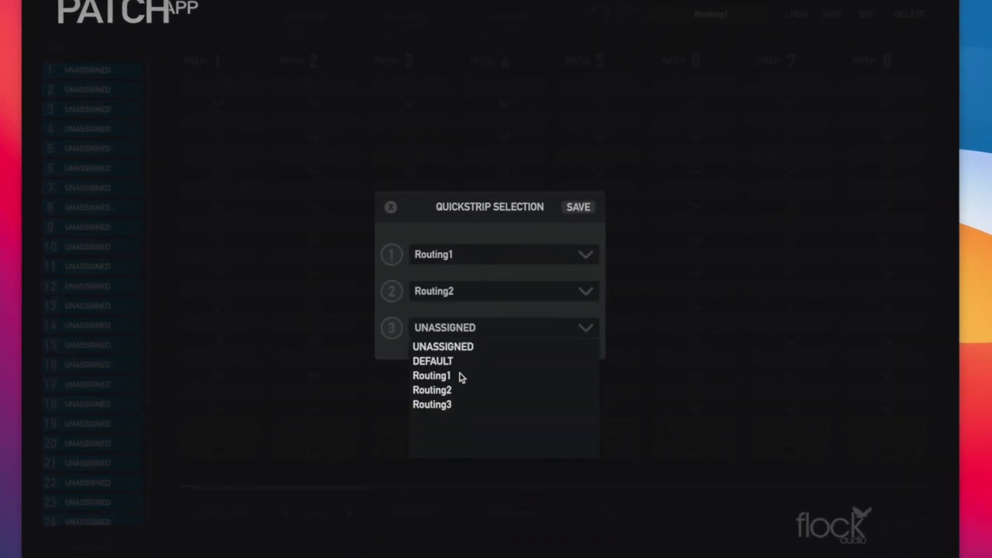
pyautogui.click(433, 405)
pyautogui.click(578, 207)
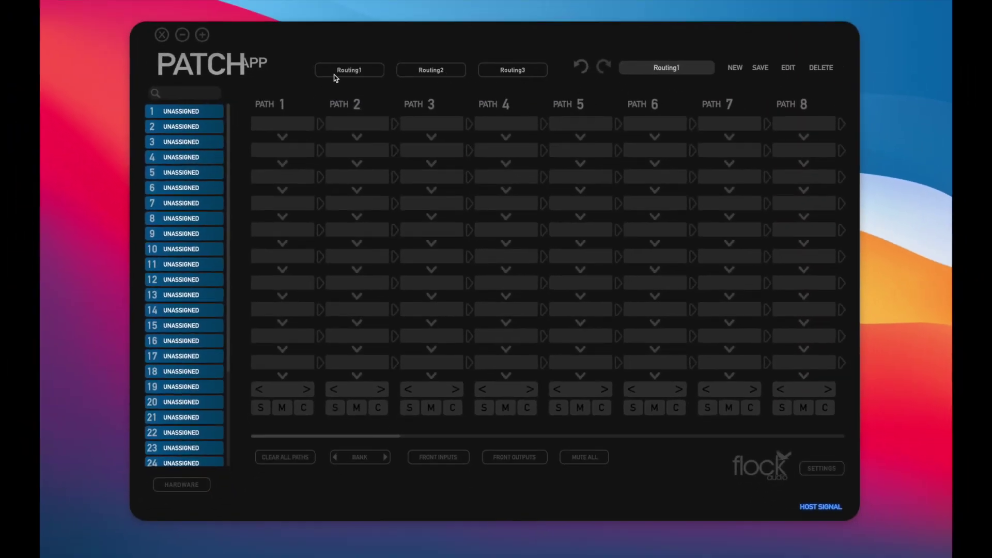
# Recall Routing1, Routing2 and Routing3 from the quickstrips, then Routing2 and Routing1 again
pyautogui.click(346, 71)
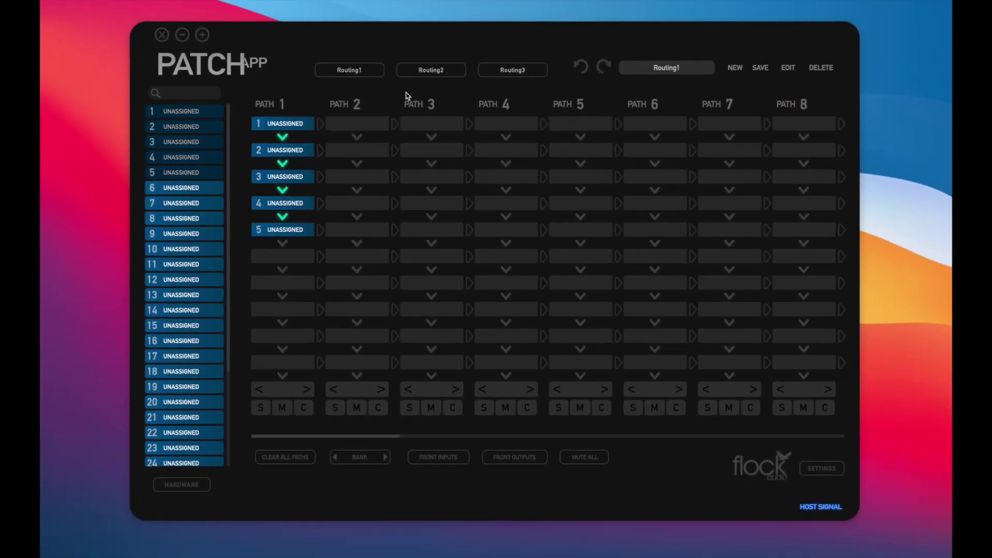
pyautogui.click(461, 74)
pyautogui.click(529, 74)
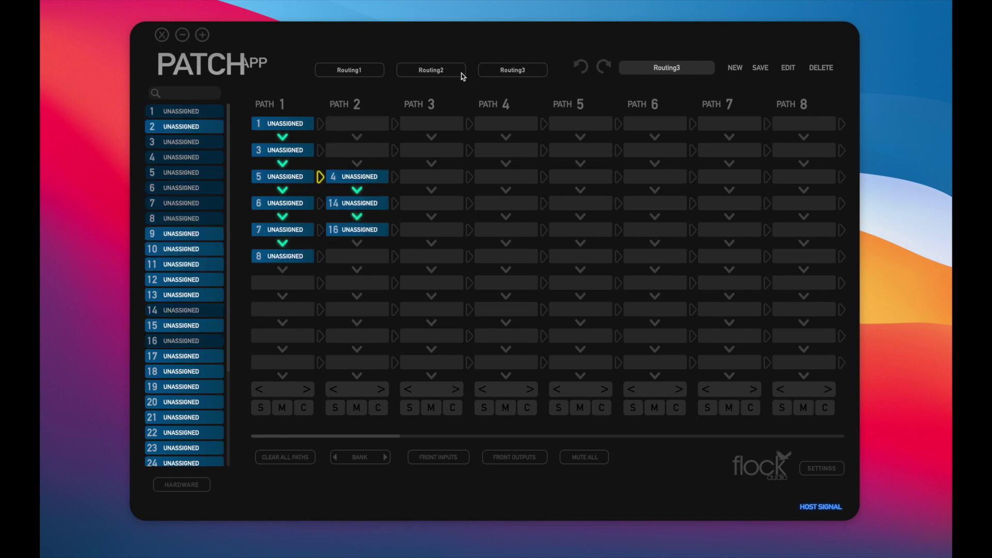
pyautogui.click(406, 77)
pyautogui.click(356, 74)
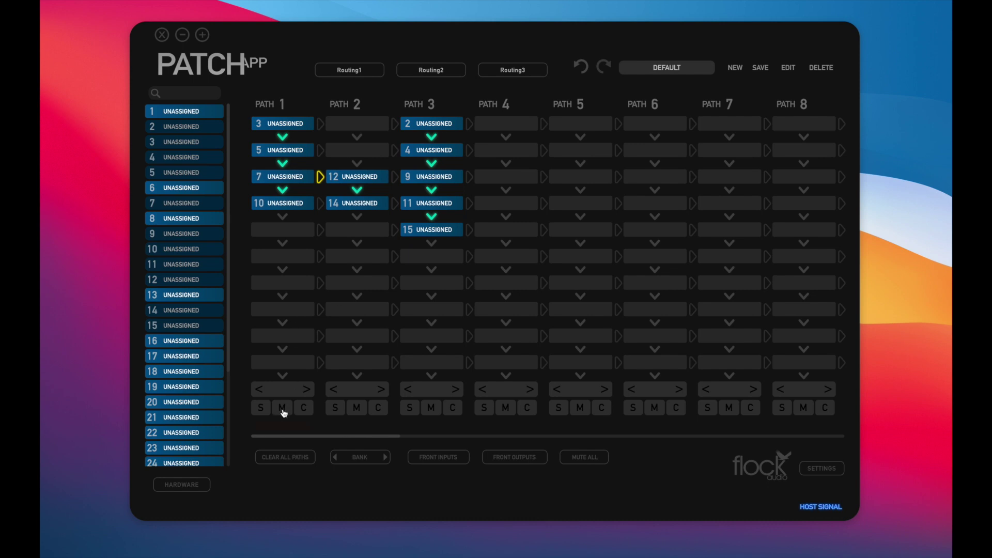
# Mute Paths 1, 2 and 3 individually, then unmute all three
pyautogui.click(282, 409)
pyautogui.click(358, 411)
pyautogui.click(431, 409)
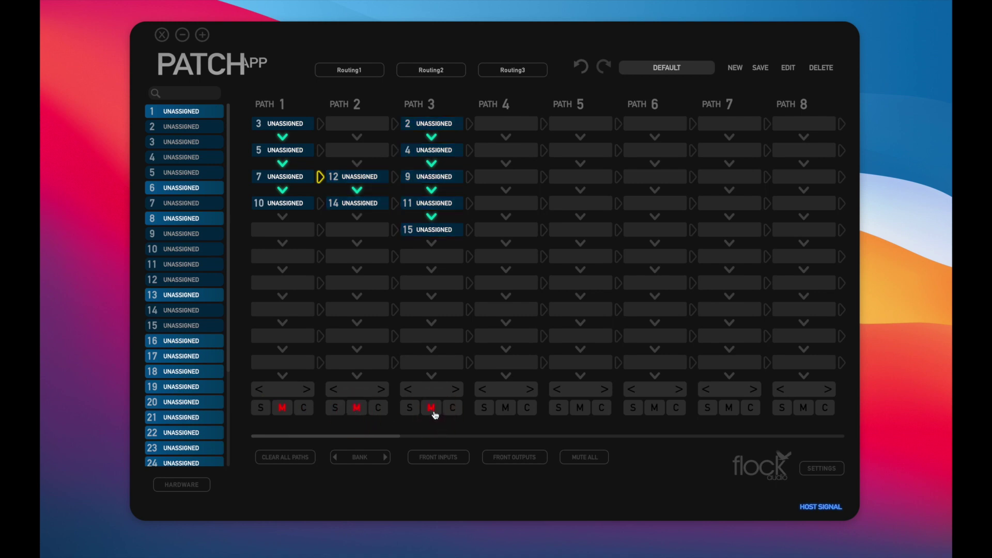
pyautogui.click(431, 409)
pyautogui.click(356, 409)
pyautogui.click(283, 409)
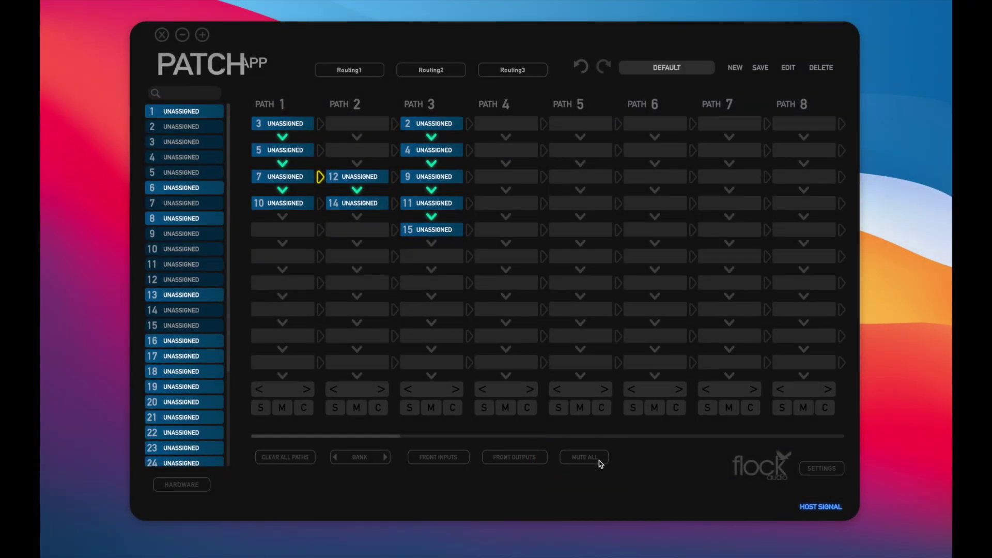
# Mute all paths at once, then toggle the global mute off and on with Cmd+M
pyautogui.click(589, 456)
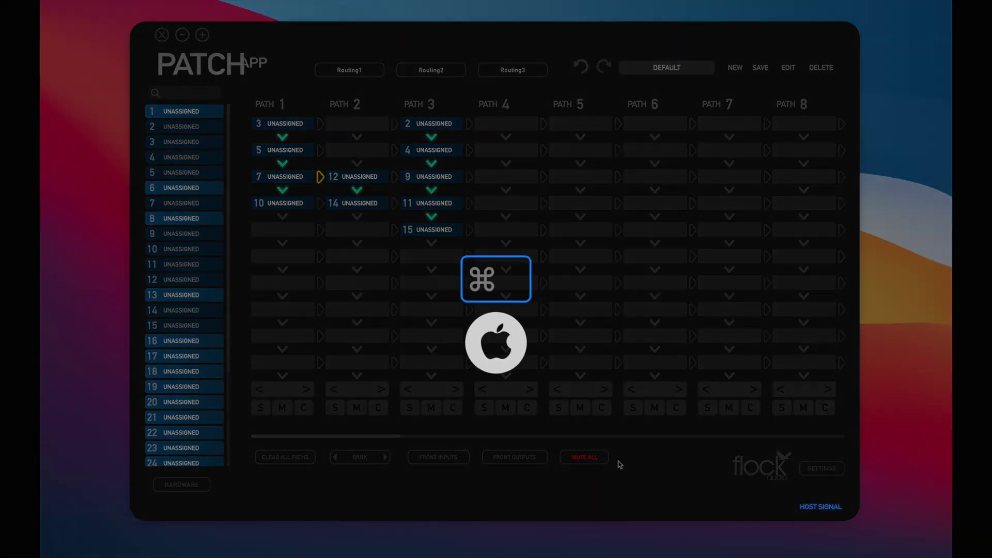
pyautogui.press('super+m')
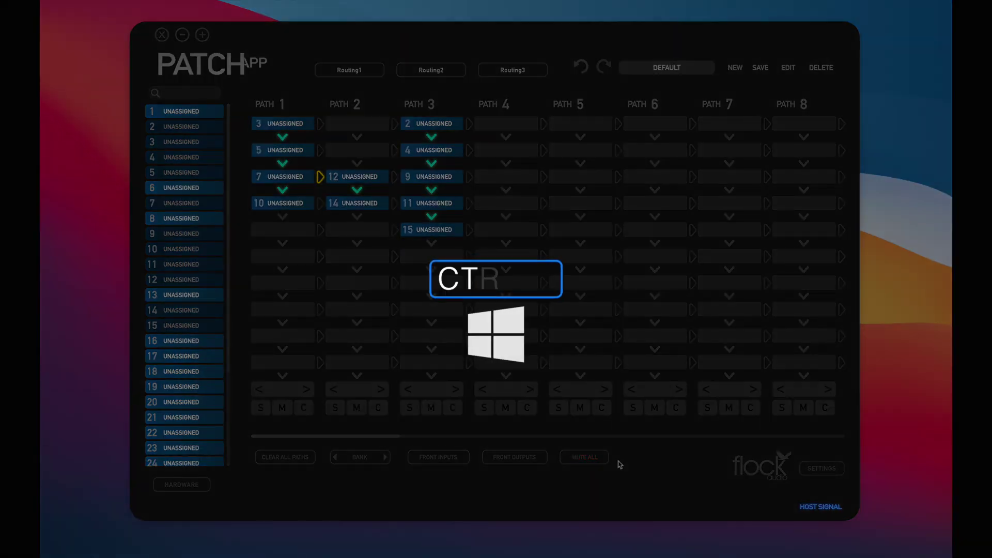
pyautogui.press('super+m')
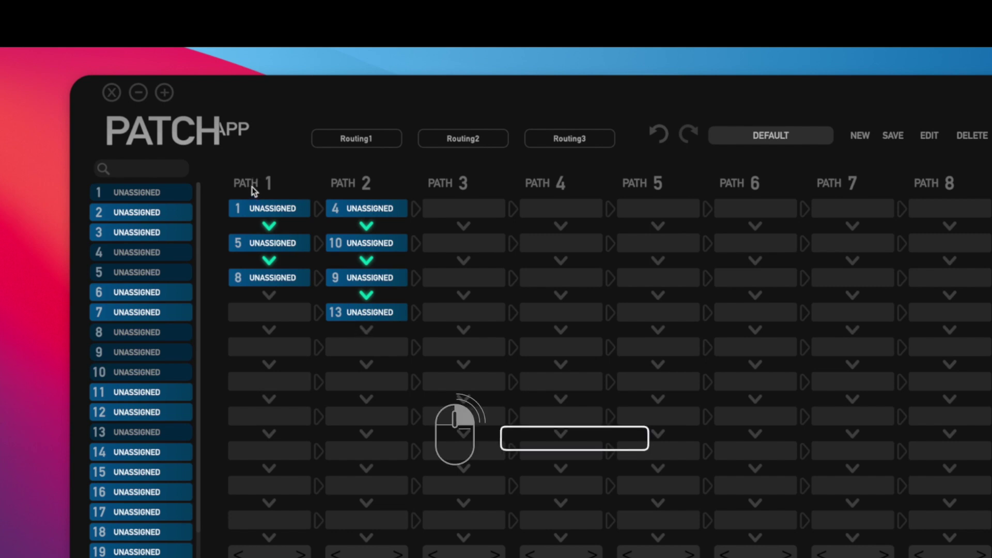
# Rename Path 1 to 'Vocals'
pyautogui.rightClick(278, 204)
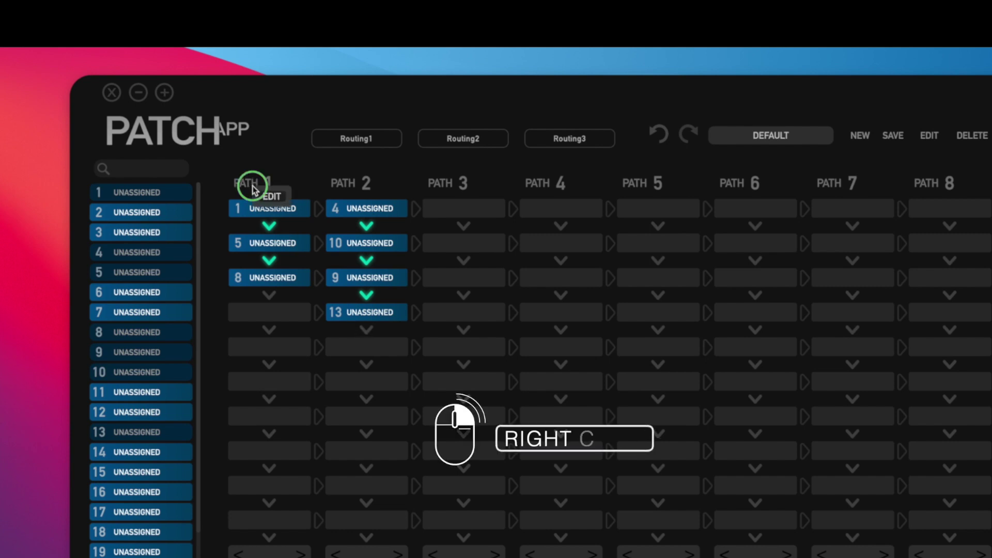
pyautogui.click(275, 200)
pyautogui.write('Vocals')
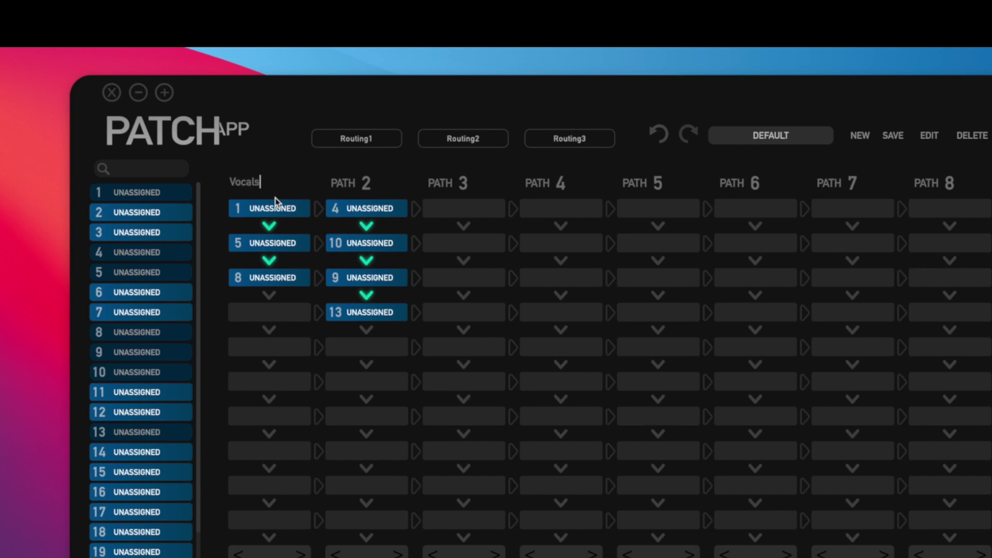
pyautogui.press('Return')
# Rename Path 2 to 'Acoustic Gtr'
pyautogui.rightClick(341, 192)
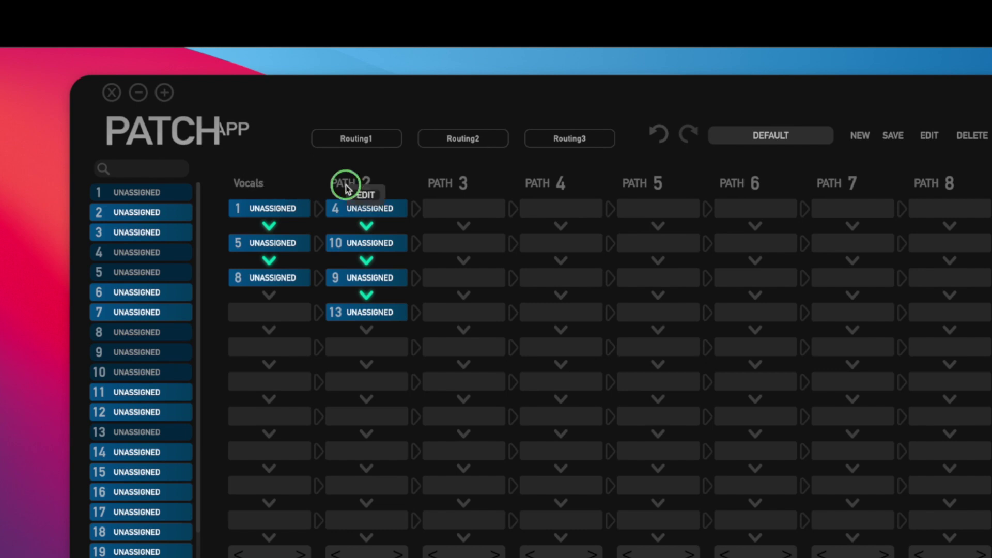
pyautogui.click(376, 197)
pyautogui.write('Acoustic Gtr')
pyautogui.press('Return')
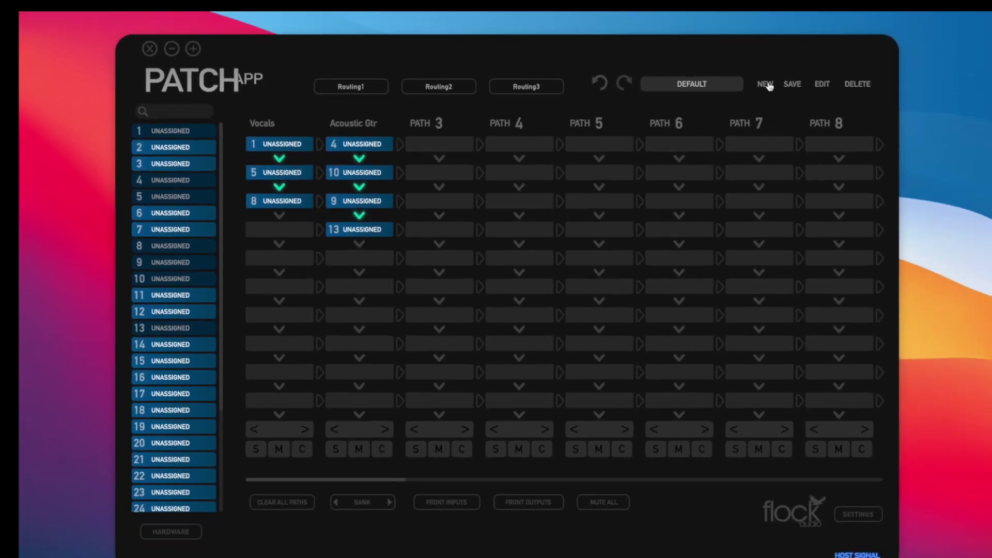
# Save the current routing as a new preset named Routing4
pyautogui.click(766, 84)
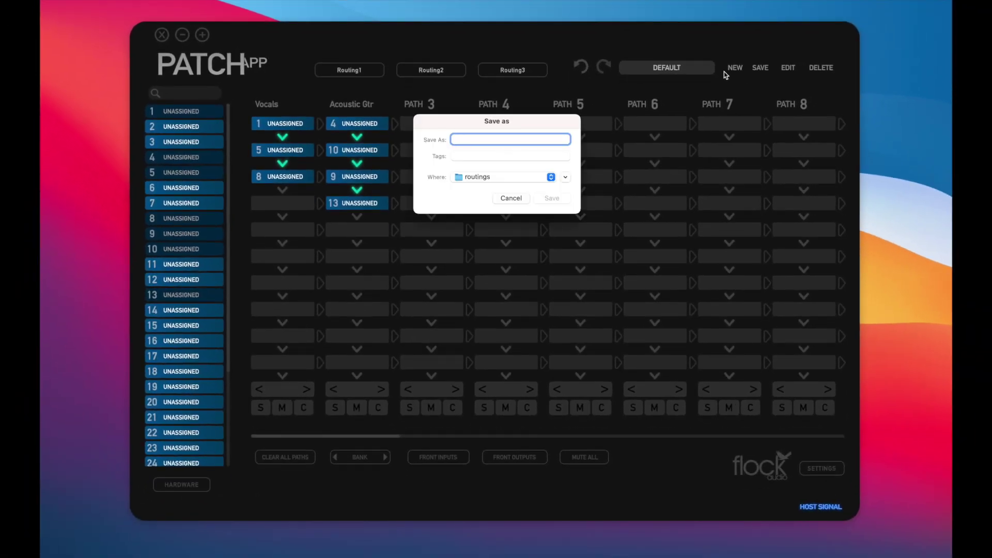
pyautogui.write('Routing4')
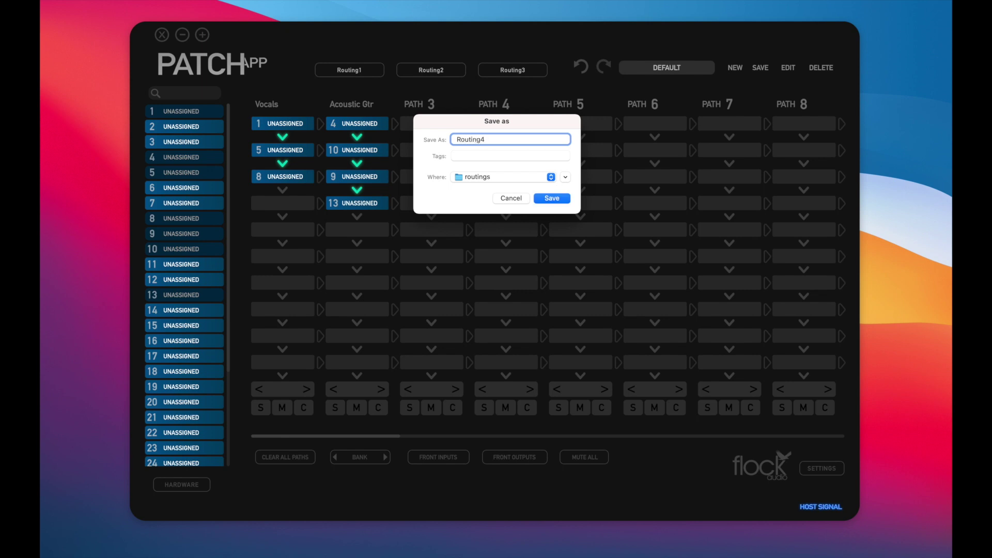
pyautogui.press('Return')
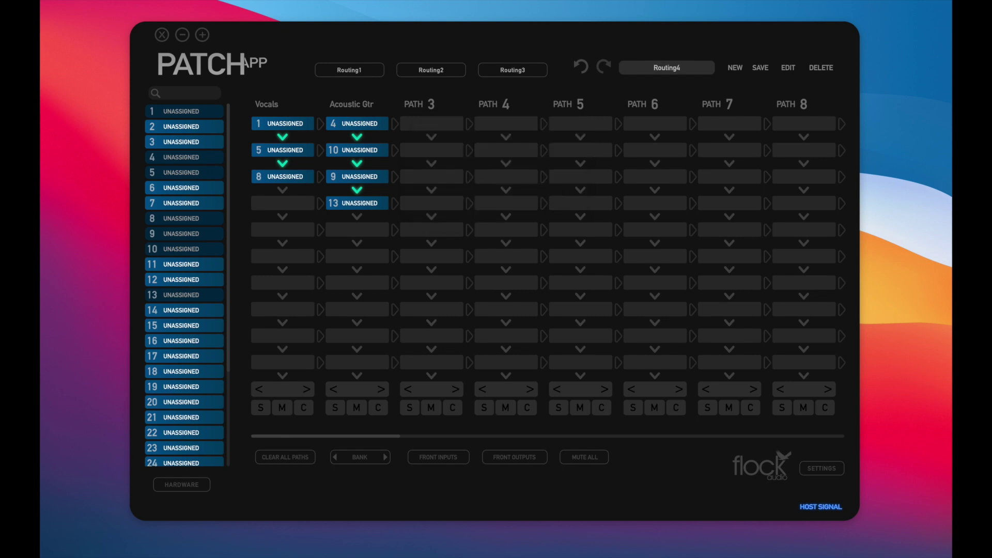
# Clear all paths, then recall the Routing4 preset from the stored routings list
pyautogui.click(290, 458)
pyautogui.click(446, 299)
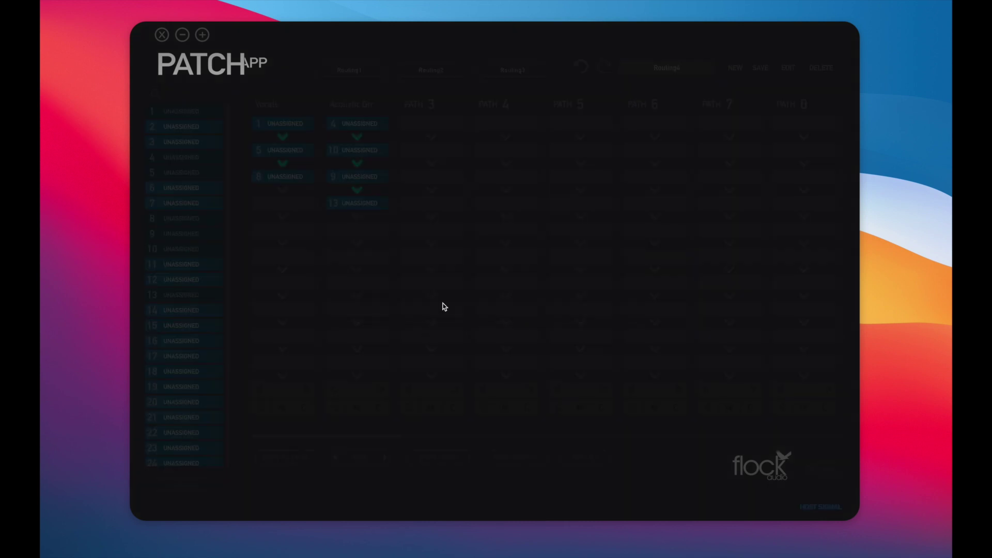
pyautogui.moveTo(287, 150); pyautogui.dragTo(518, 159)
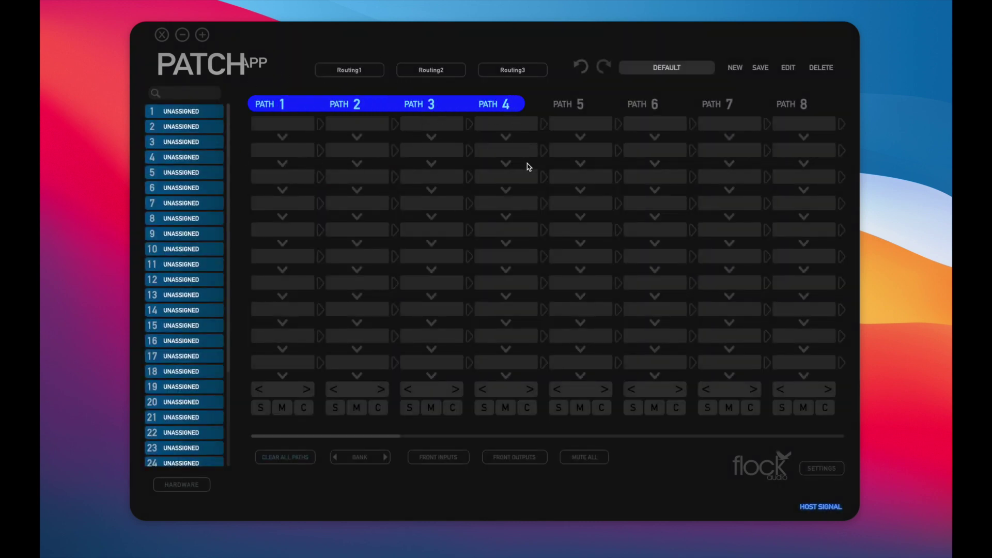
pyautogui.click(668, 67)
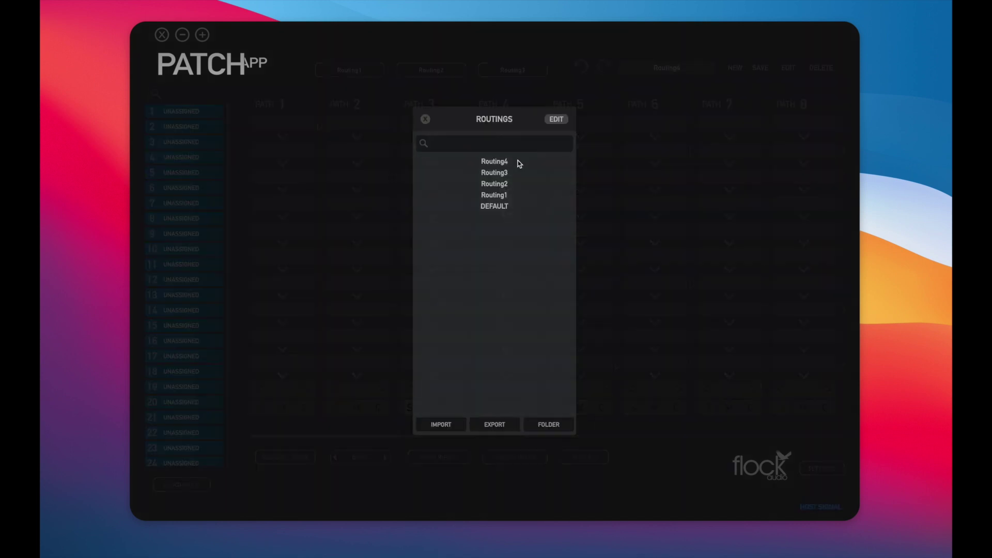
pyautogui.click(492, 163)
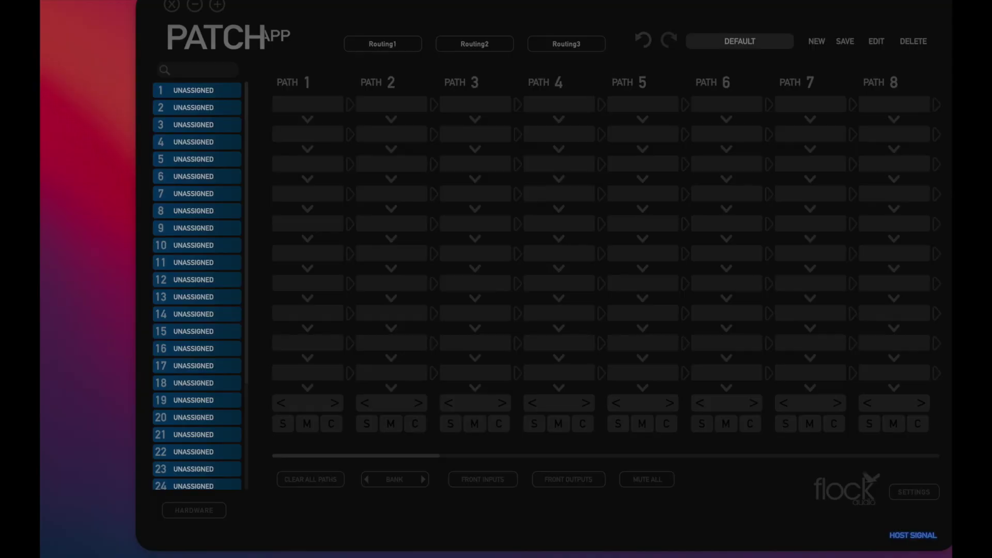
# Cycle through the Routing1, Routing2 and Routing3 presets repeatedly, finishing on Routing1
pyautogui.click(383, 118)
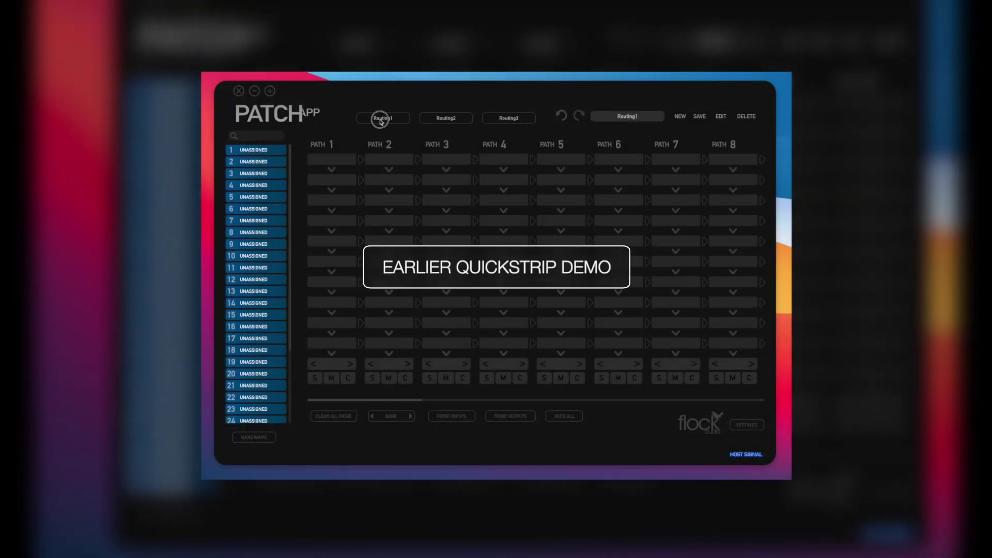
pyautogui.click(453, 123)
pyautogui.click(509, 119)
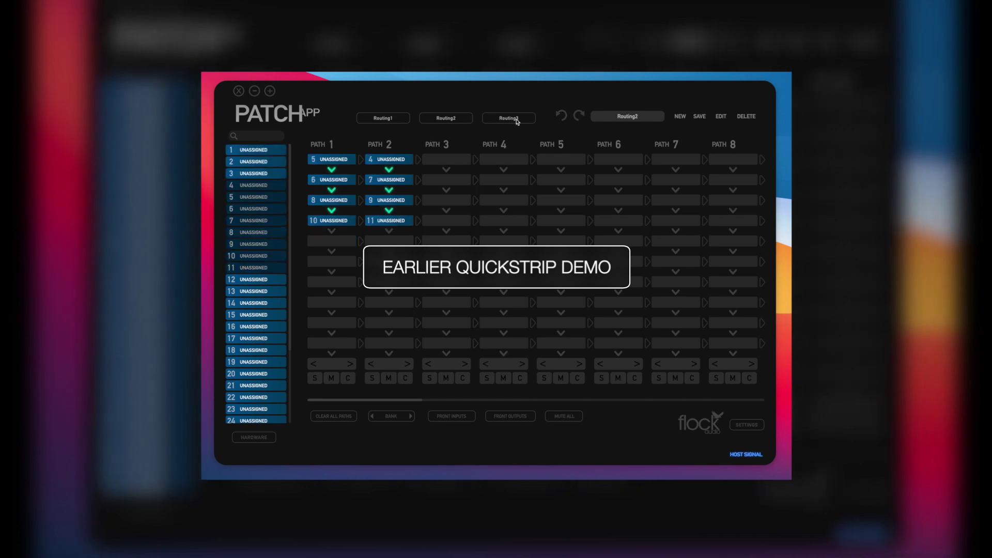
pyautogui.click(384, 118)
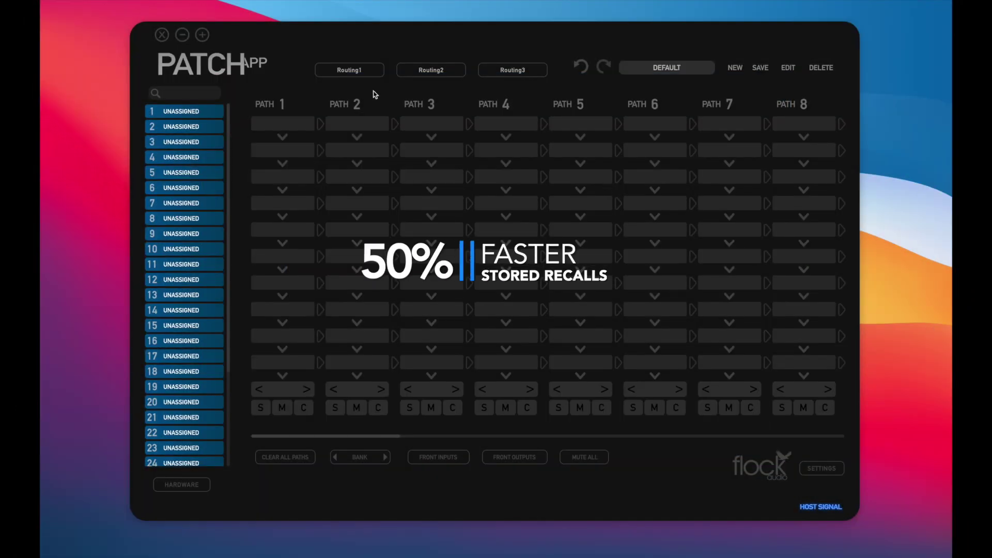
pyautogui.click(430, 71)
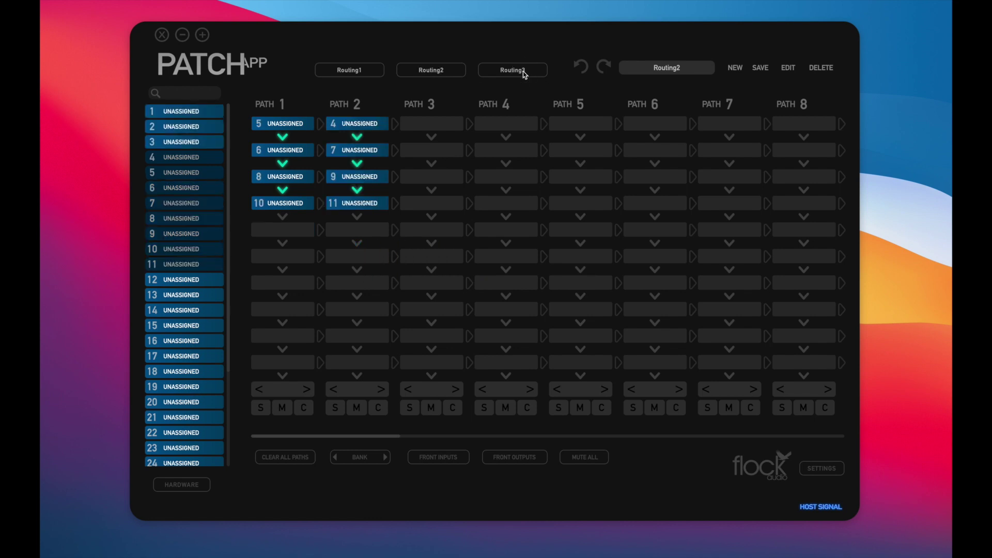
pyautogui.click(523, 71)
pyautogui.click(430, 71)
pyautogui.click(354, 72)
pyautogui.click(512, 73)
pyautogui.click(429, 71)
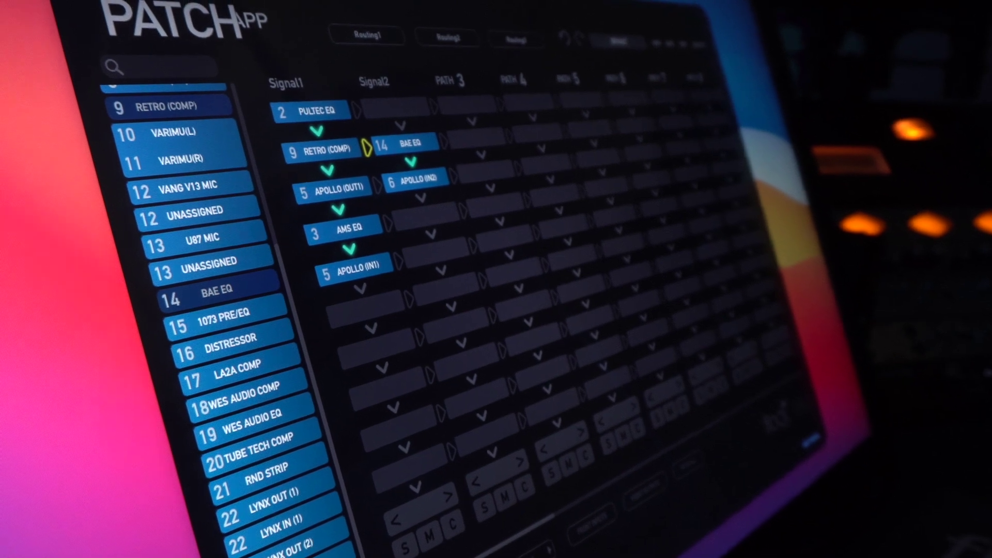
# Look through the Settings, About and Hardware Details views, then open the ROUTINGS list
pyautogui.click(395, 62)
pyautogui.click(395, 62)
pyautogui.click(549, 173)
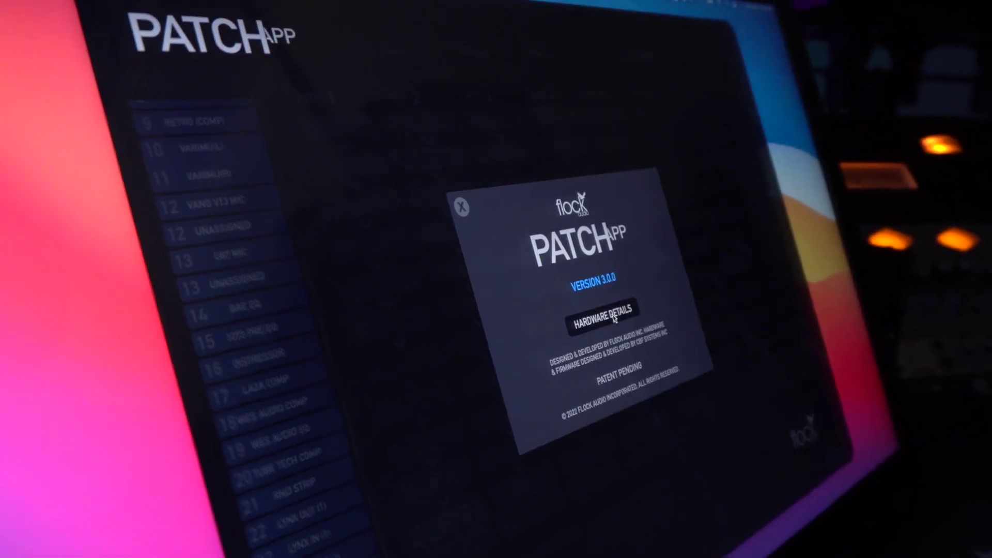
pyautogui.click(542, 320)
pyautogui.click(700, 235)
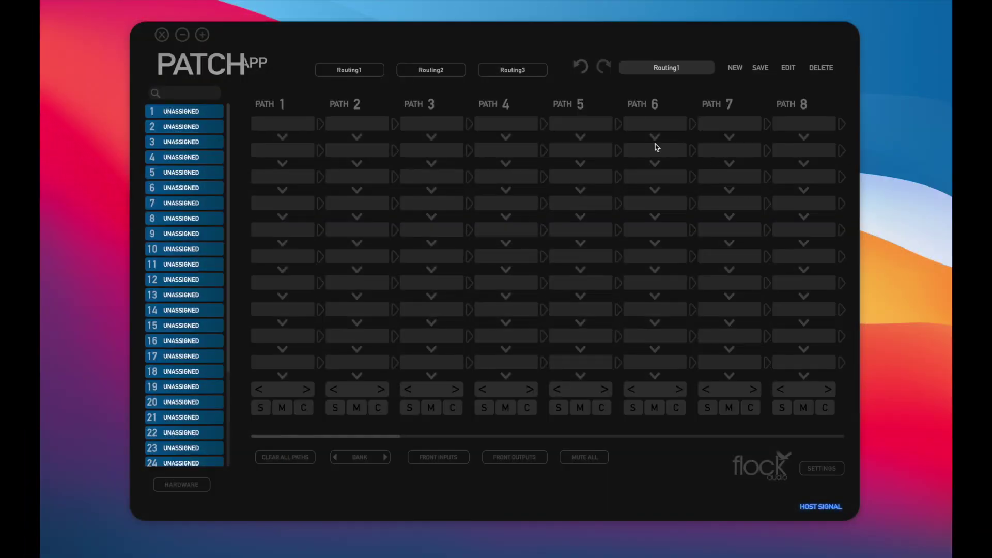
pyautogui.click(675, 72)
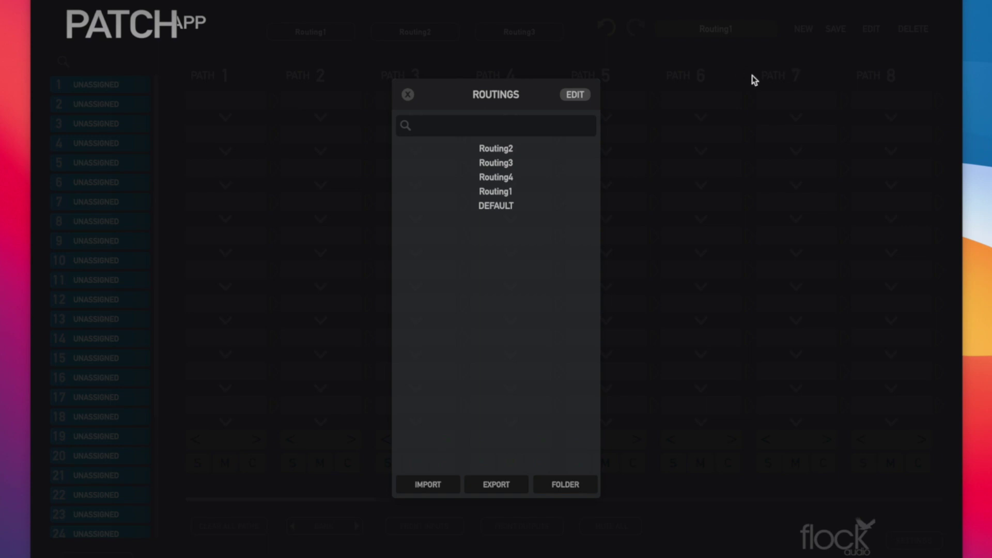
# Enable editing in the ROUTINGS panel and drag Routing1 and DEFAULT up to second place
pyautogui.click(487, 125)
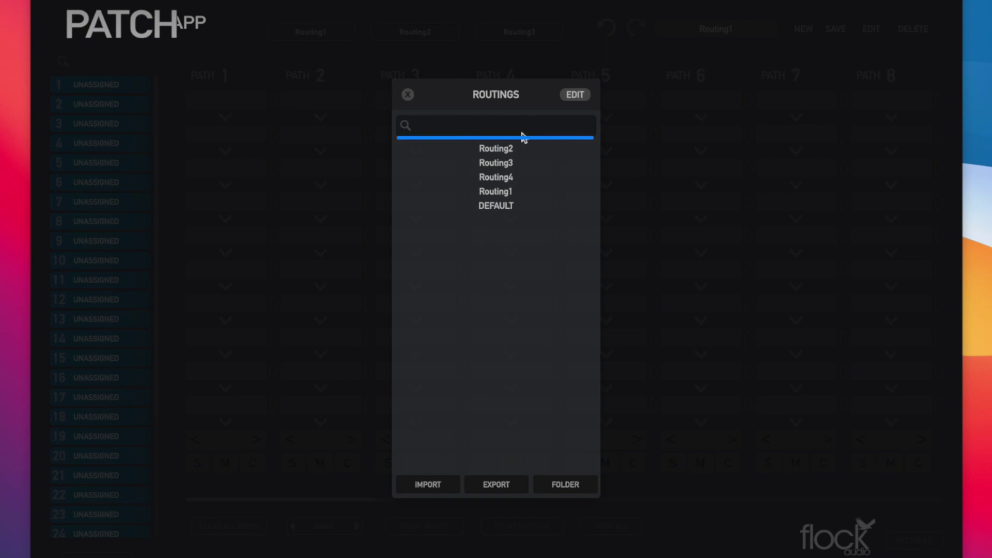
pyautogui.click(594, 104)
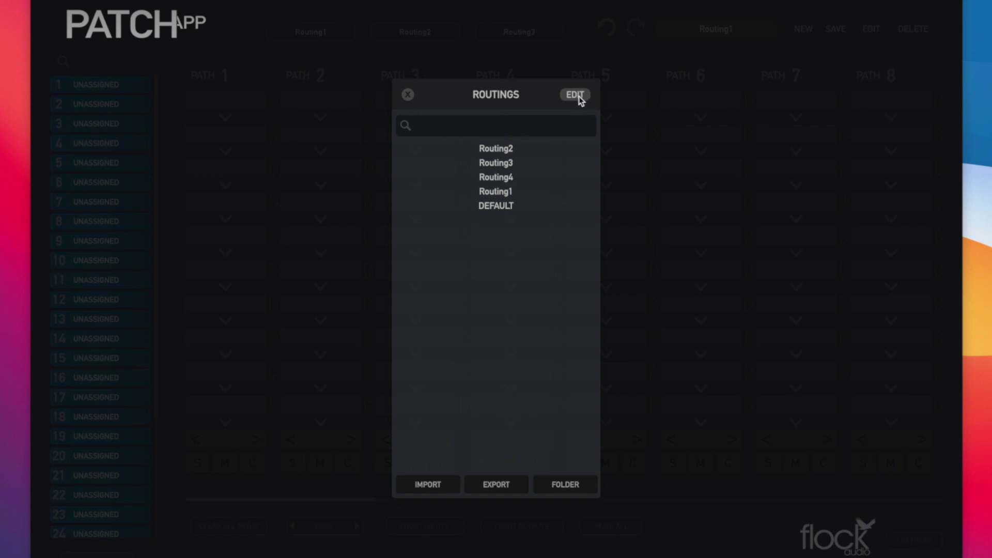
pyautogui.click(575, 95)
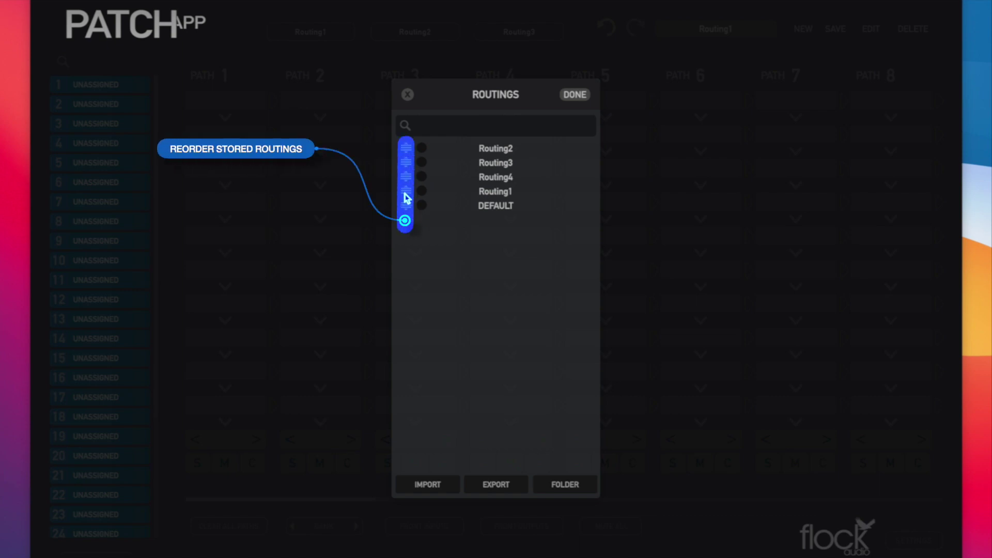
pyautogui.moveTo(407, 197); pyautogui.dragTo(405, 164)
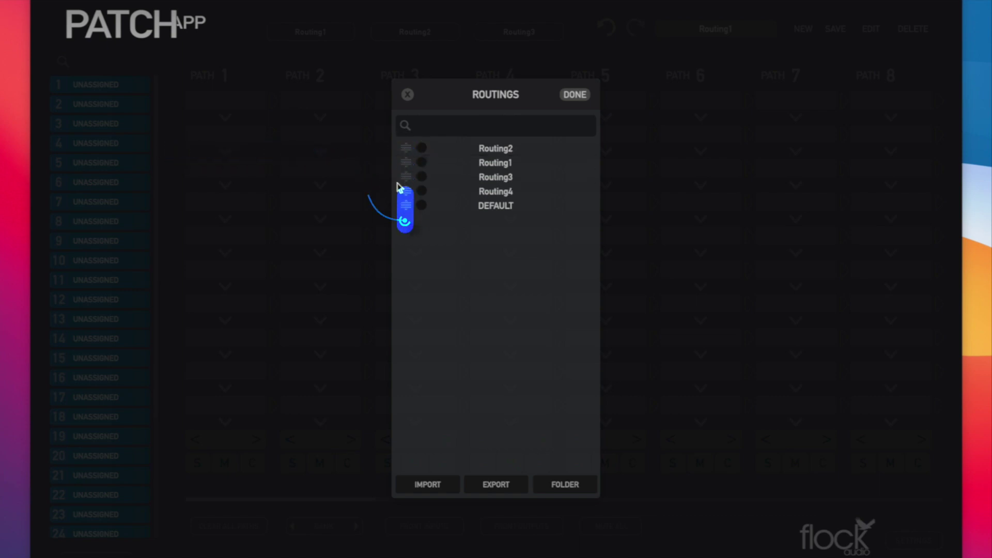
pyautogui.moveTo(407, 207); pyautogui.dragTo(405, 164)
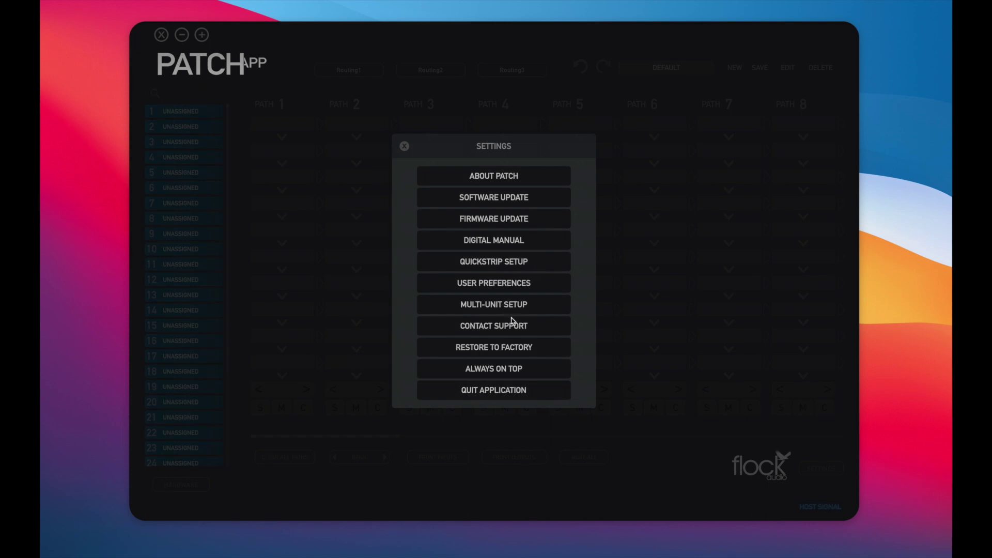
# Open Multi-Unit Setup and set unit 1's passes to INDEPENDENT
pyautogui.click(510, 309)
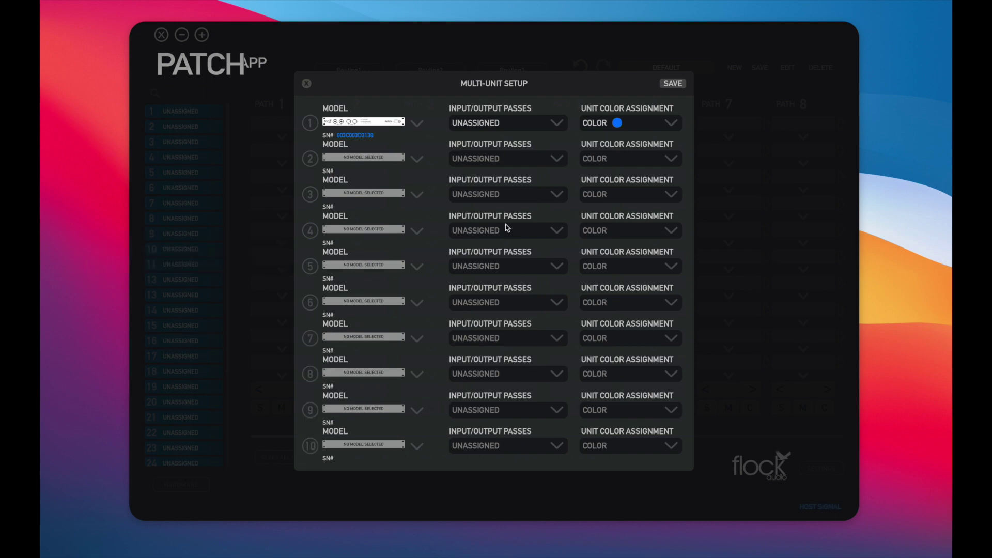
pyautogui.click(527, 126)
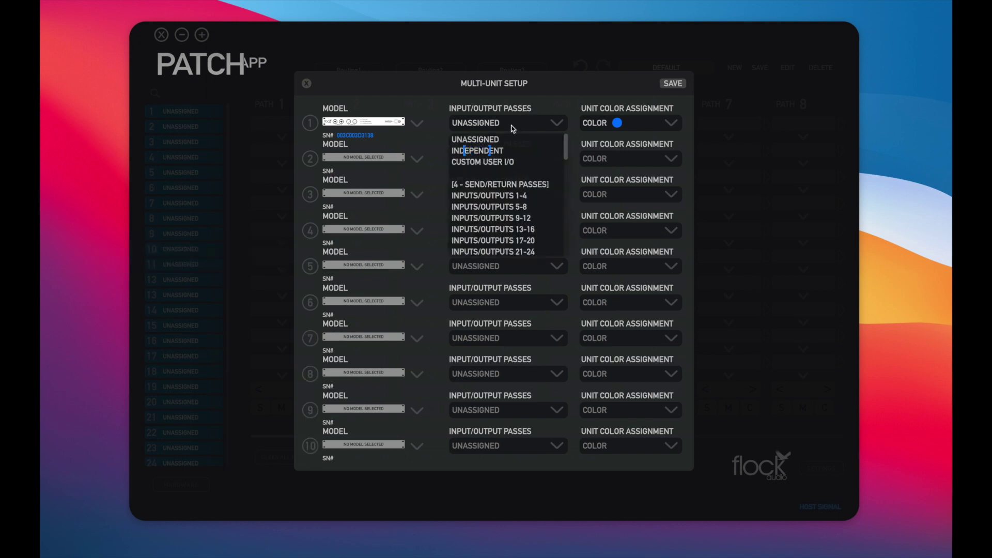
pyautogui.click(499, 152)
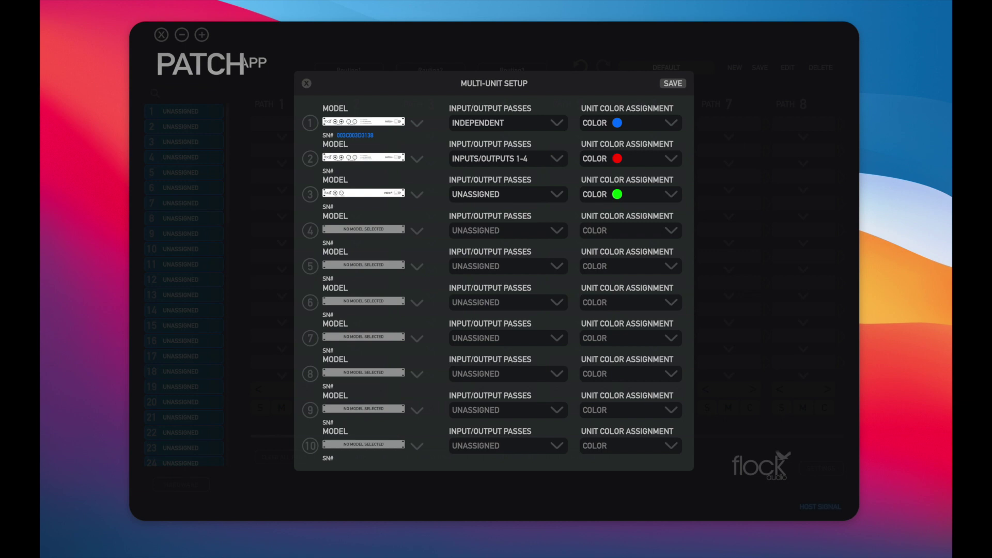
# Drag unit 3 above unit 2 in the multi-unit list
pyautogui.moveTo(309, 193)
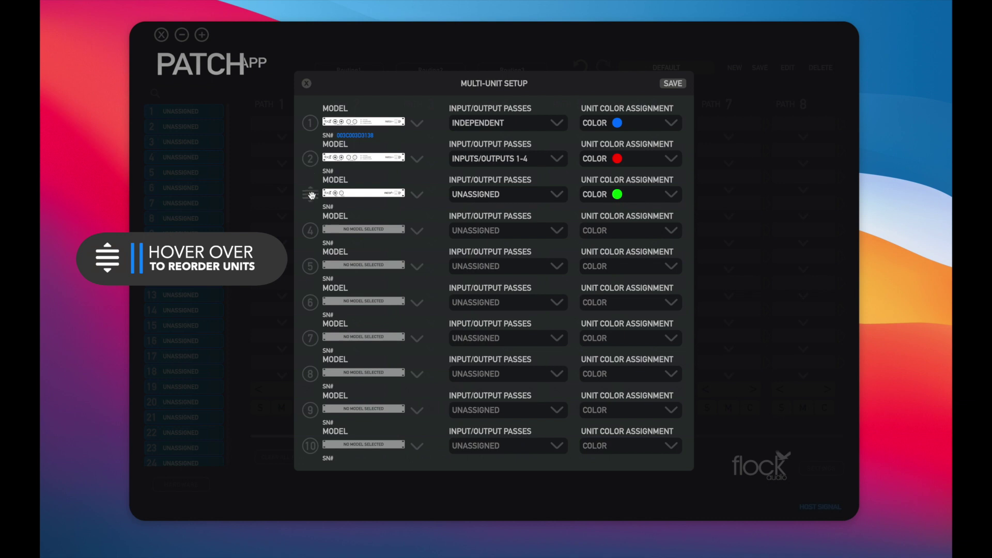
pyautogui.moveTo(310, 194)
pyautogui.mouseDown()
pyautogui.moveTo(306, 155)
pyautogui.moveTo(310, 190)
pyautogui.mouseUp()
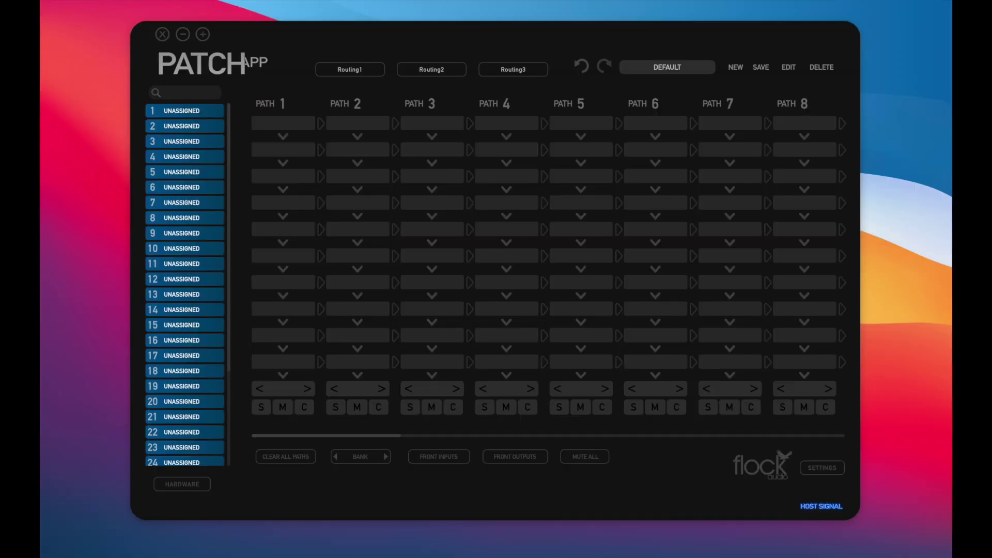
pyautogui.click(822, 468)
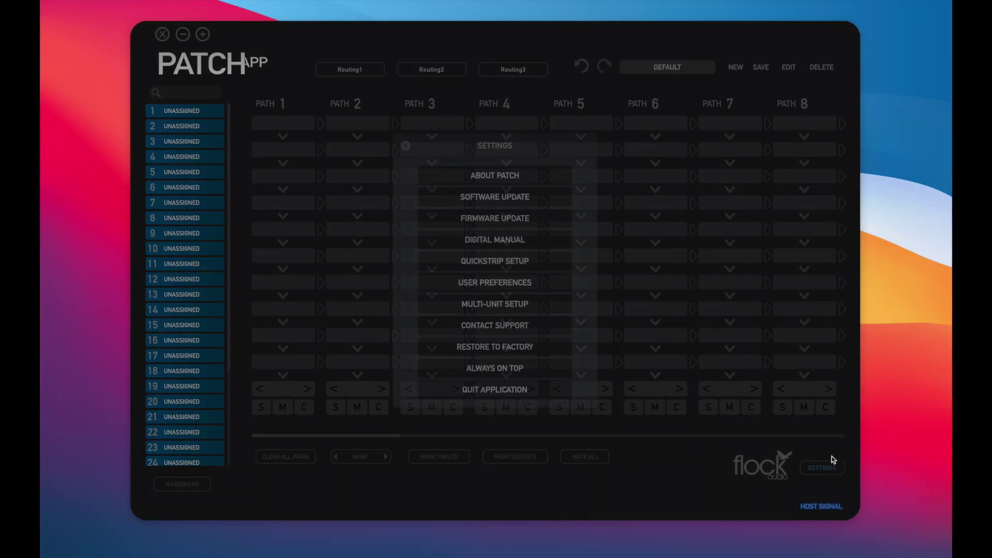
pyautogui.click(517, 177)
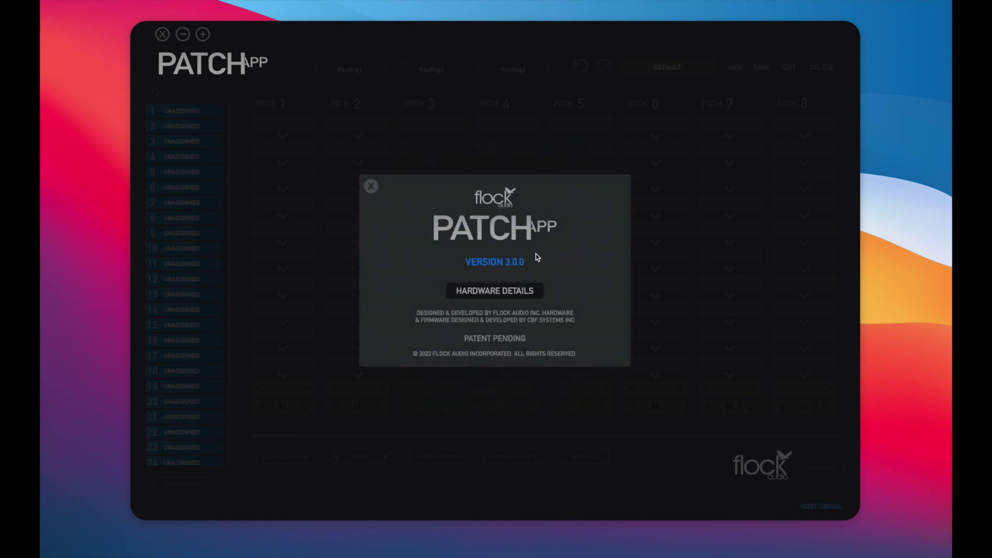
pyautogui.click(500, 293)
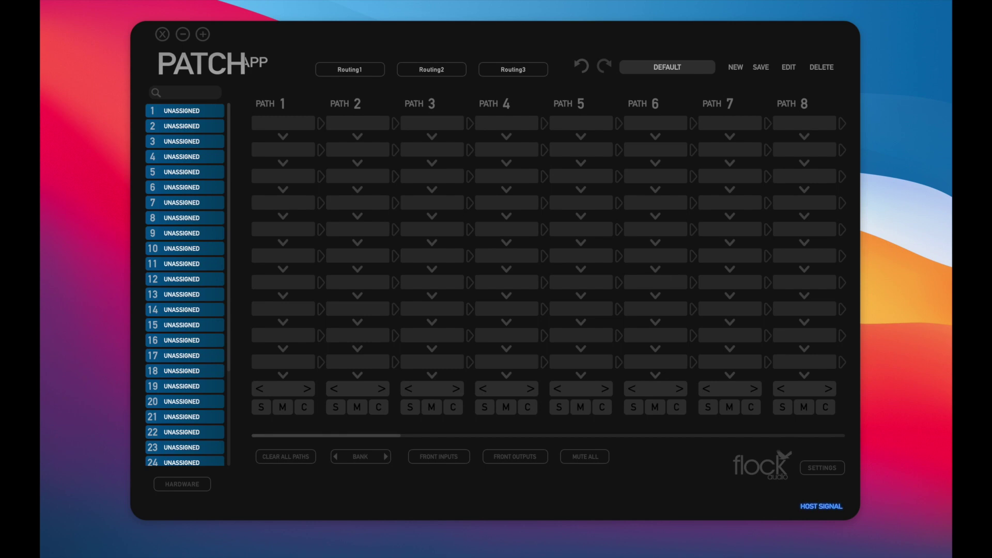
# In Hardware setup, unlock input/output rows 4 and 5
pyautogui.click(203, 482)
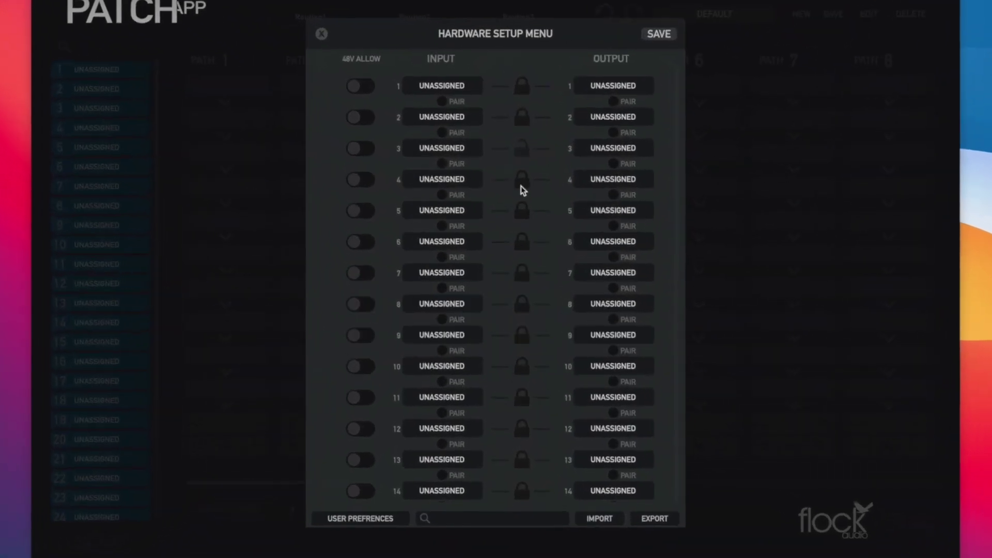
pyautogui.click(521, 181)
pyautogui.click(522, 213)
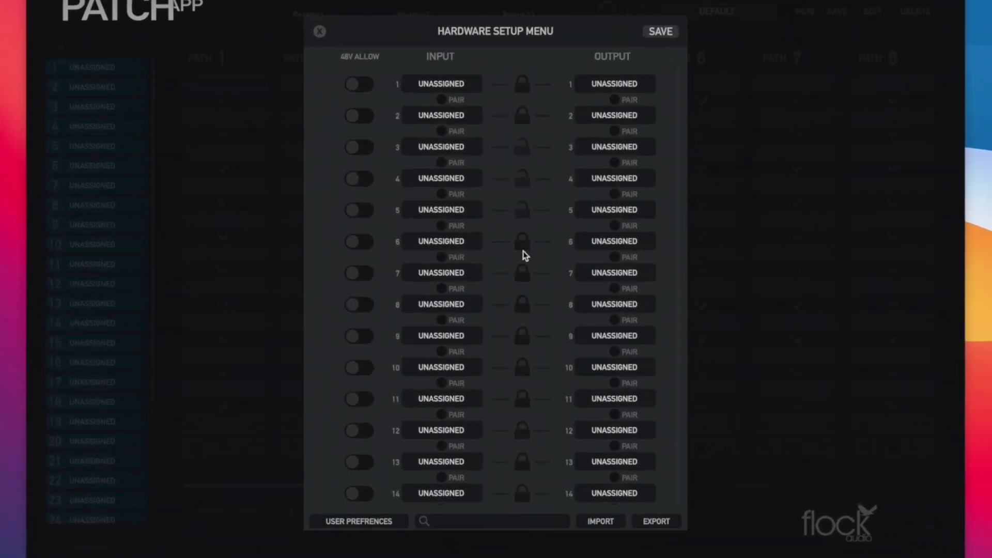
# Pair rows 4–6, allow 48V phantom power on row 6, and open User Preferences
pyautogui.click(441, 256)
pyautogui.click(442, 226)
pyautogui.click(442, 195)
pyautogui.click(358, 244)
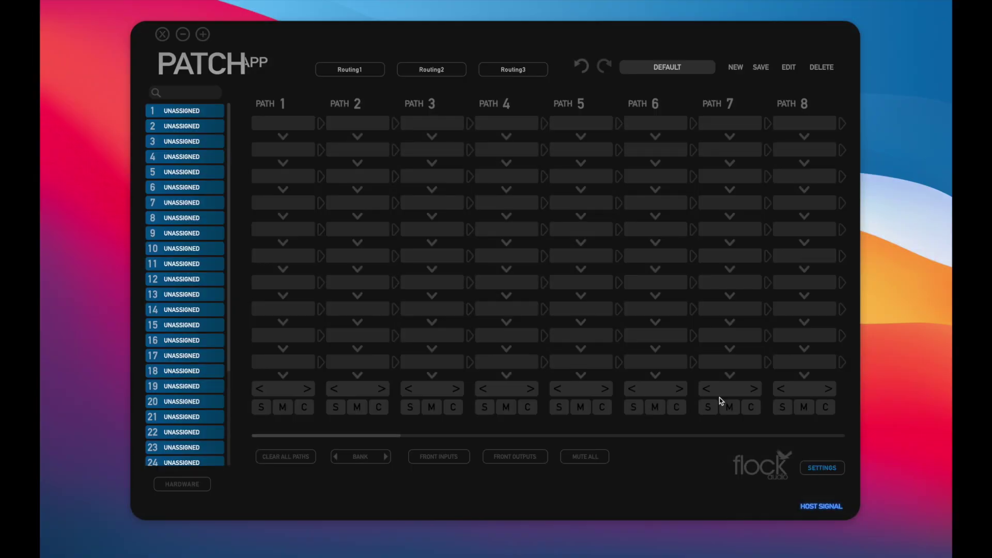
pyautogui.click(511, 284)
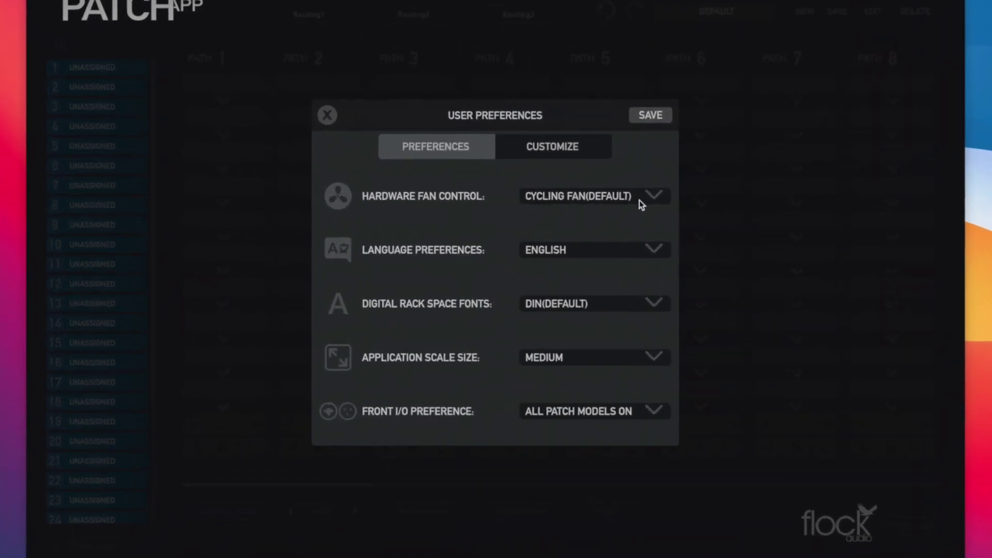
# View the Customize display toggles in User Preferences, then close the window
pyautogui.click(556, 150)
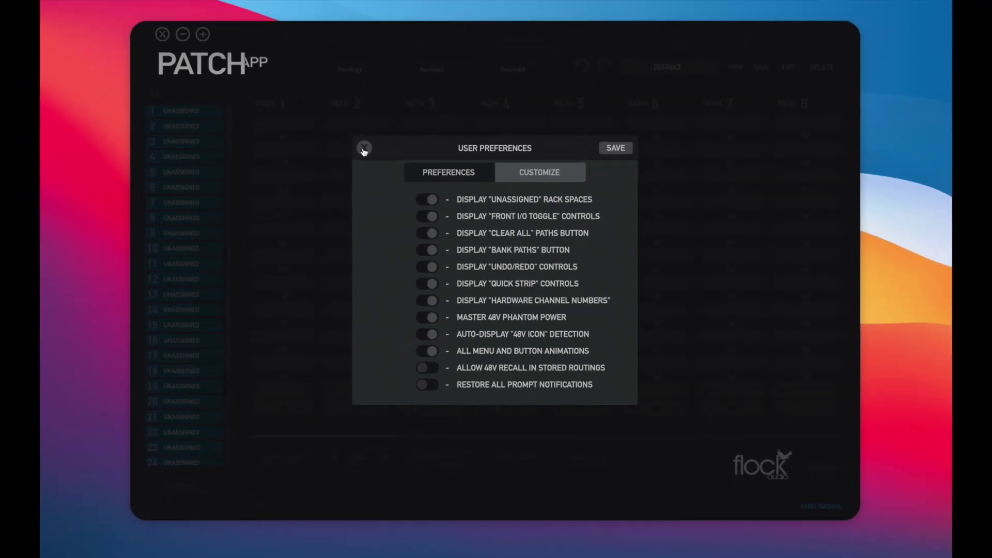
pyautogui.click(364, 149)
# Check the Hardware setup, load Routing1 from the saved routings list, and dismiss Settings
pyautogui.click(182, 484)
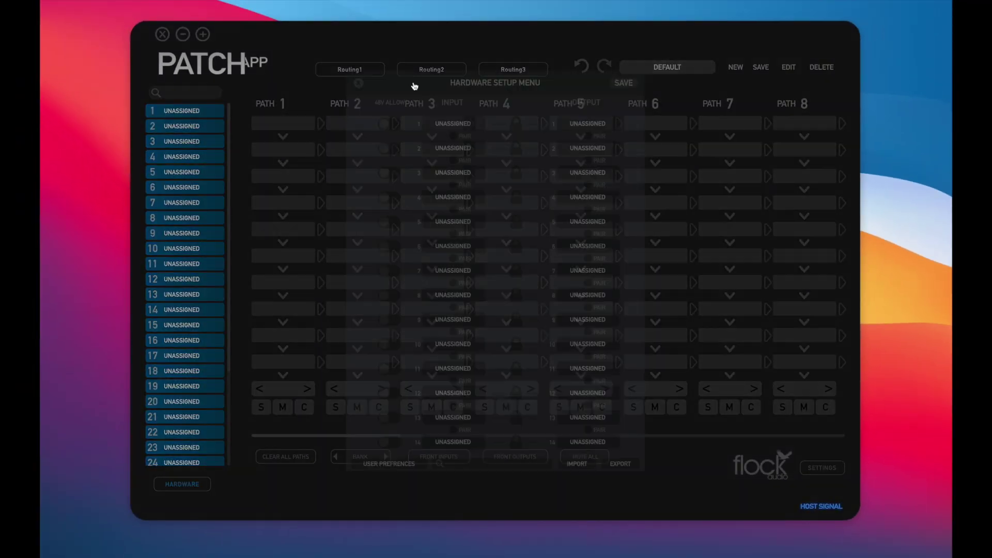
pyautogui.click(359, 83)
pyautogui.click(672, 68)
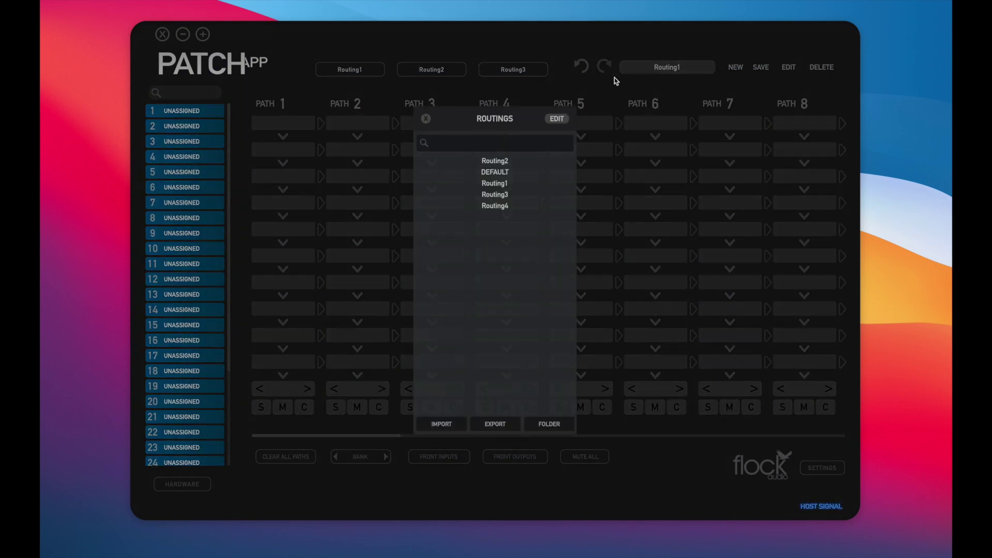
pyautogui.click(426, 118)
pyautogui.click(822, 467)
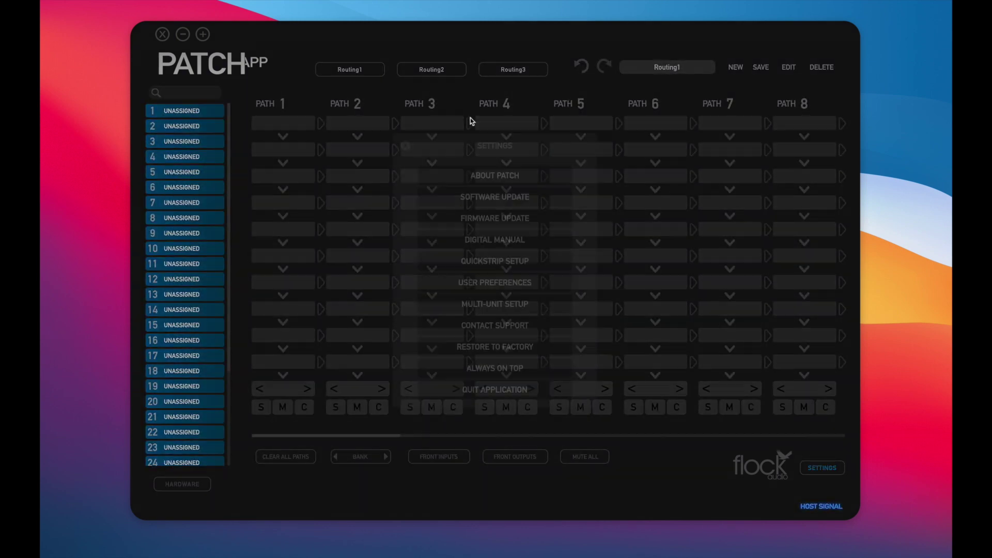
pyautogui.click(405, 146)
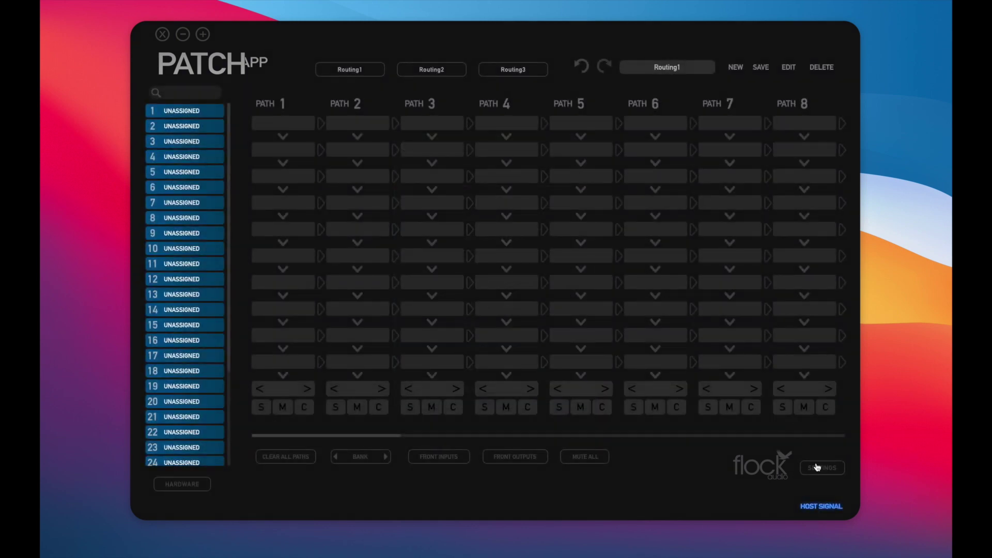
# In User Preferences Customize, turn menu and button animations off, then back on
pyautogui.click(822, 467)
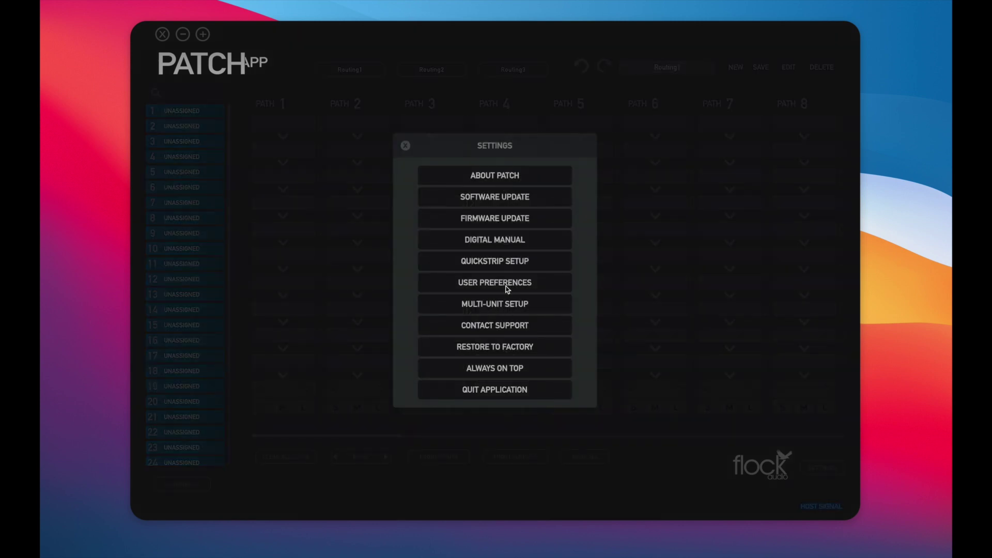
pyautogui.click(495, 283)
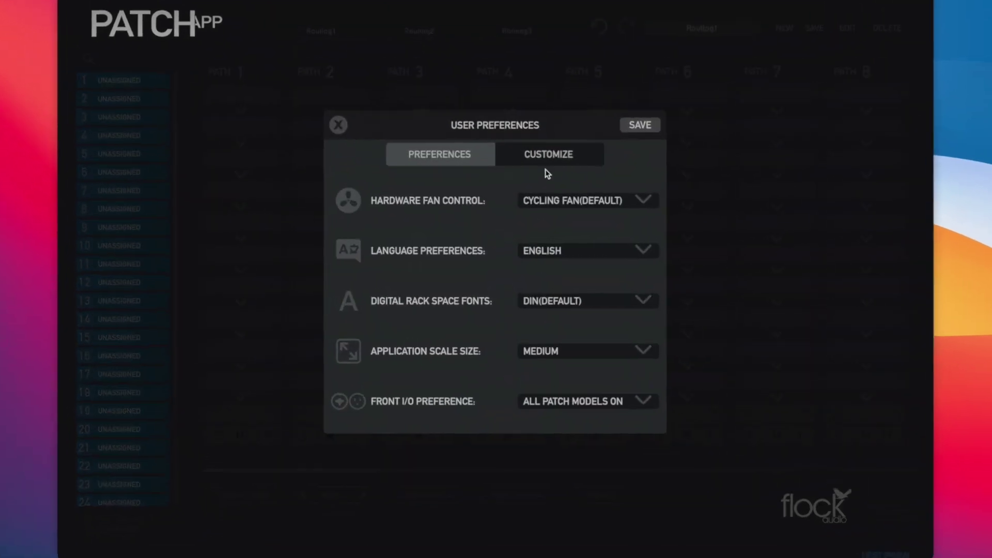
pyautogui.click(538, 175)
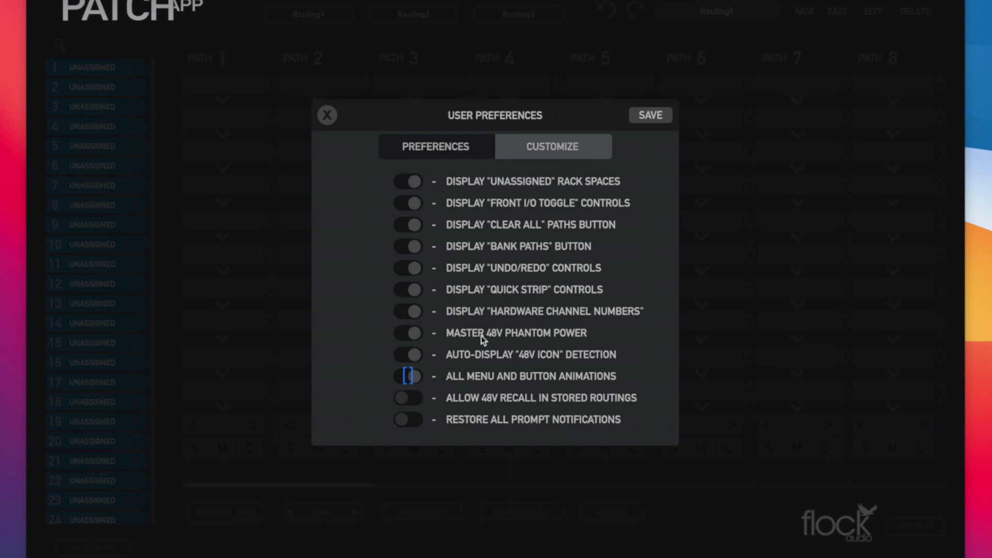
pyautogui.click(414, 377)
pyautogui.click(408, 376)
# Close preferences and chain units 2 and 3 into Path 1's first two slots
pyautogui.click(328, 115)
pyautogui.moveTo(185, 126); pyautogui.dragTo(264, 126)
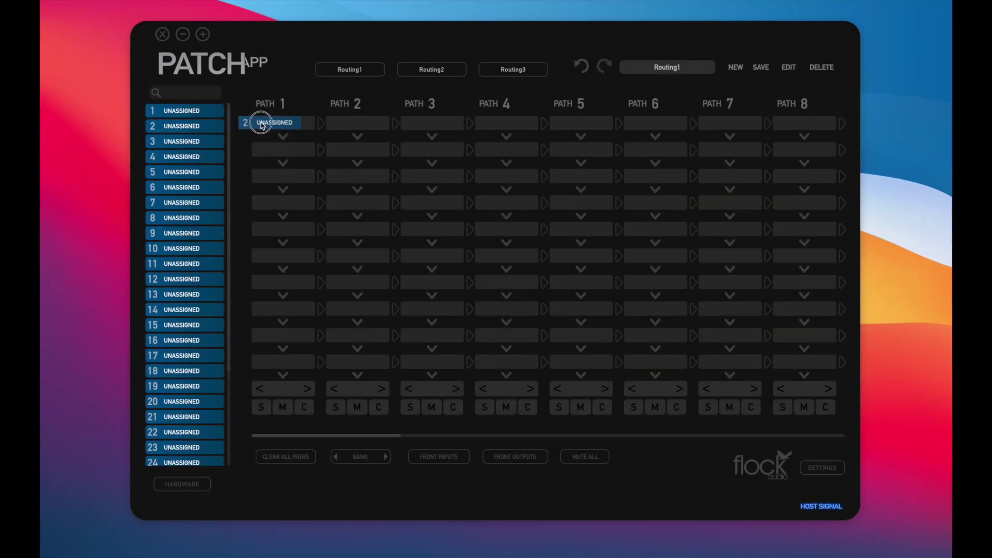
pyautogui.moveTo(191, 142); pyautogui.dragTo(279, 150)
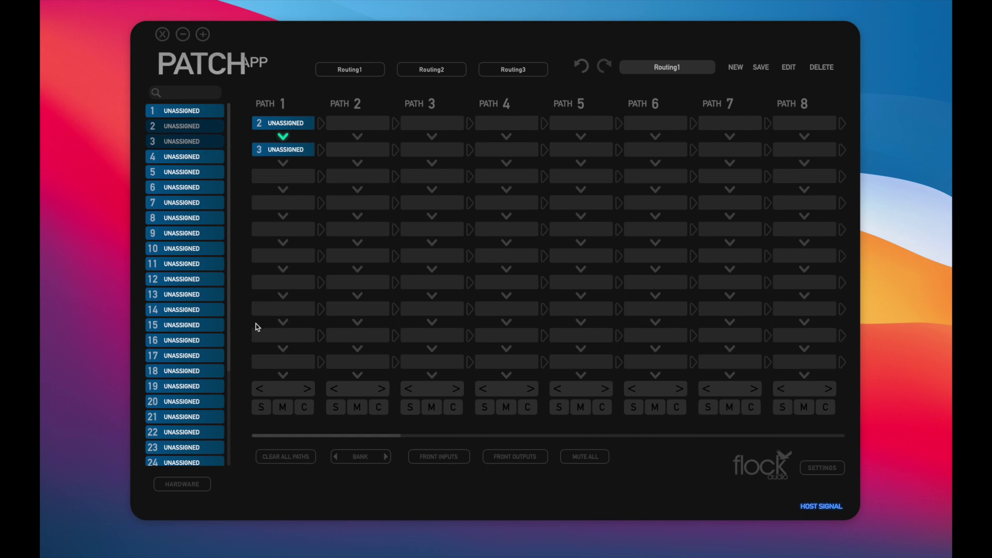
# Clear all paths with the warning set to Do Not Show Again, then open Settings
pyautogui.click(288, 459)
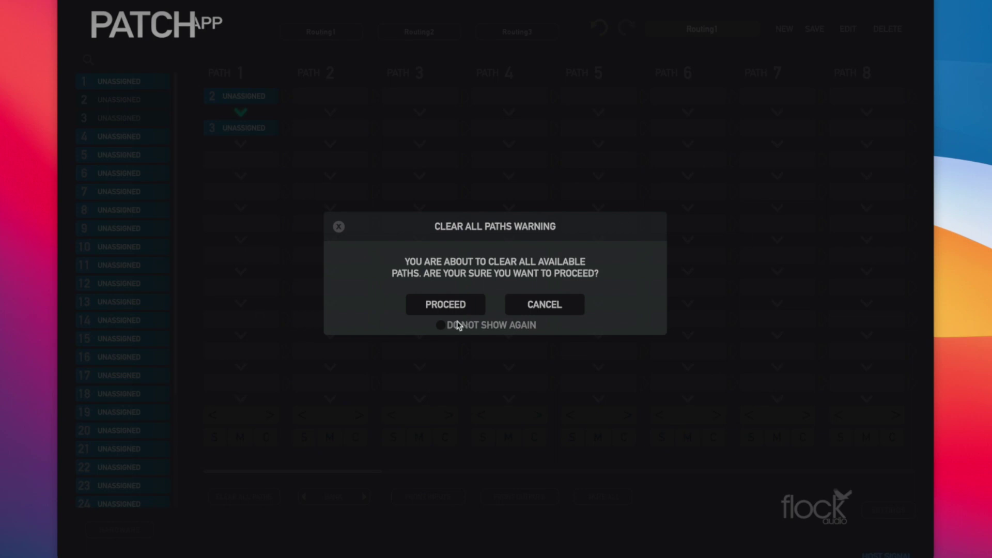
pyautogui.click(440, 325)
pyautogui.click(564, 309)
pyautogui.click(259, 501)
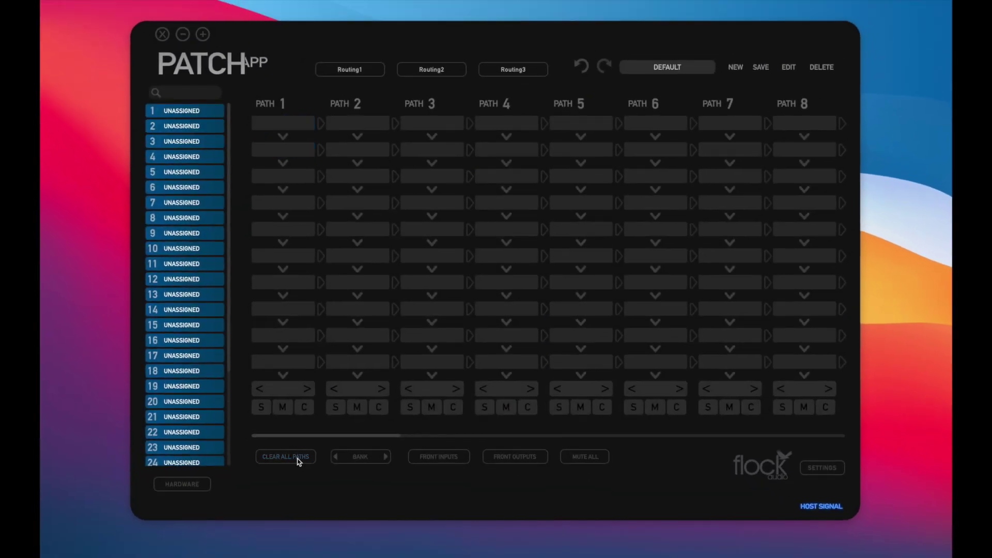
pyautogui.click(832, 472)
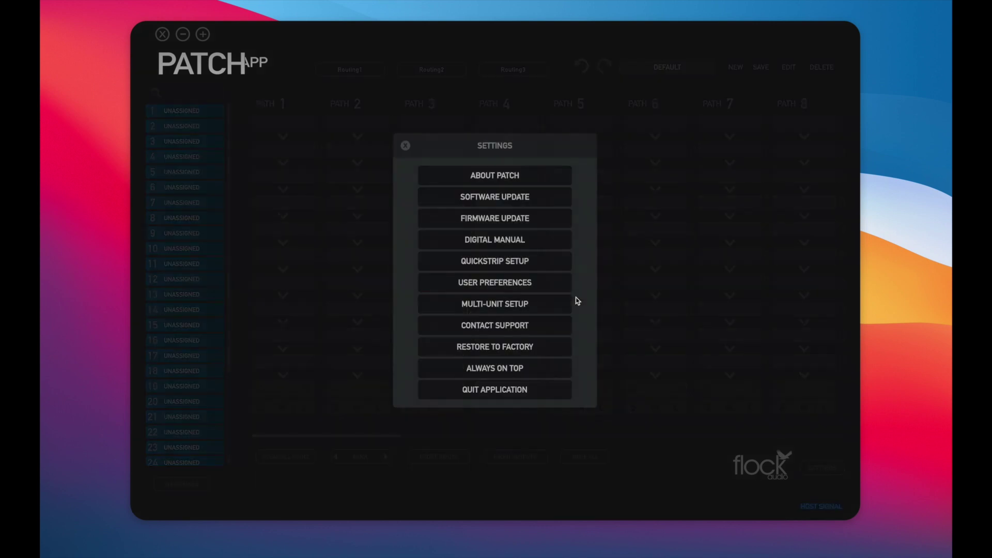
# Restore all prompt notifications from the User Preferences Customize page
pyautogui.click(516, 286)
pyautogui.click(552, 180)
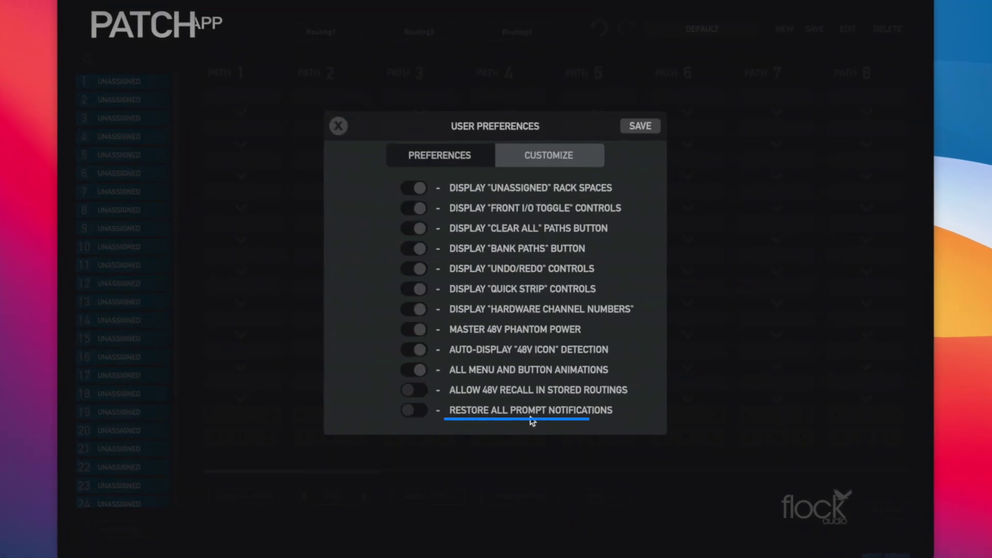
pyautogui.click(594, 419)
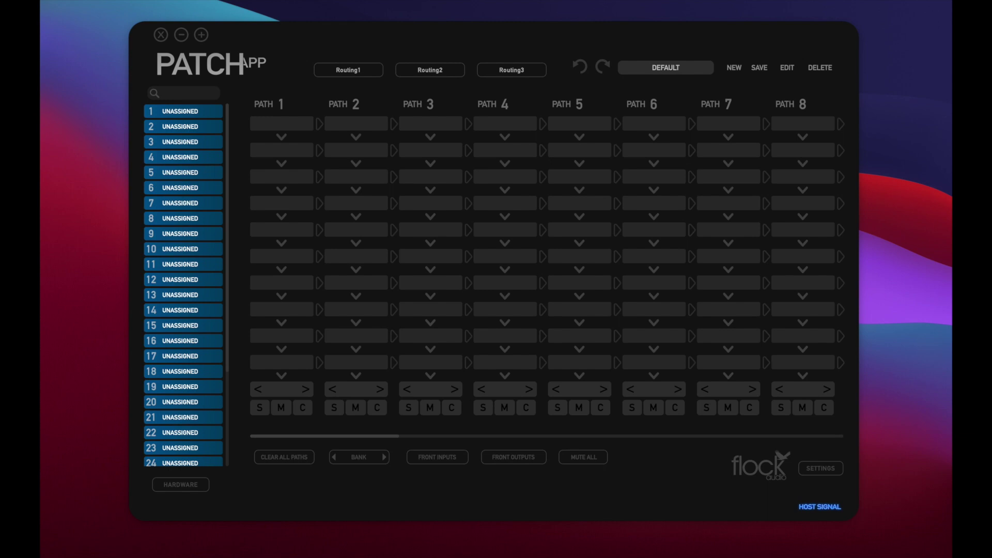
# Set unit 1 to INDEPENDENT passes, add a Patch model as unit 2, and save the multi-unit setup
pyautogui.click(820, 469)
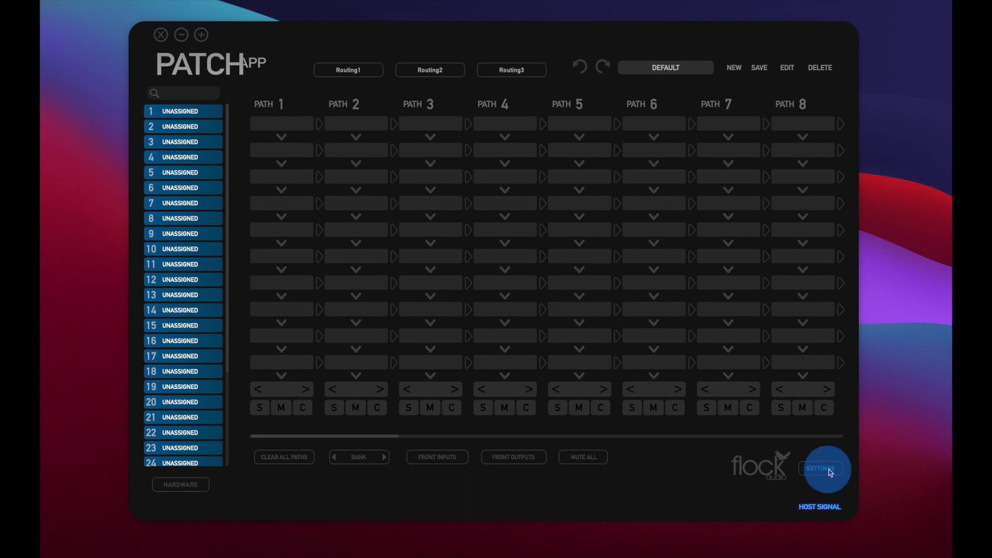
pyautogui.click(490, 305)
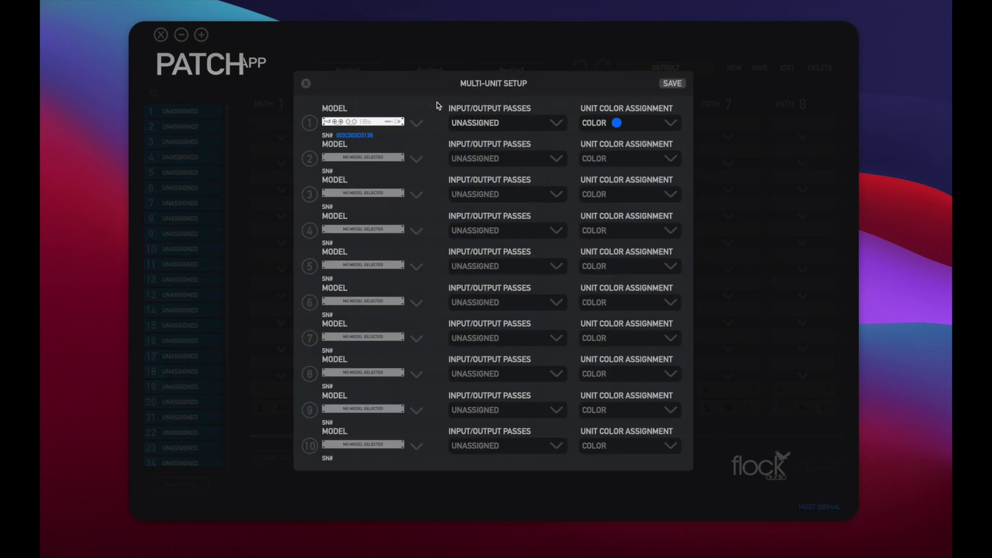
pyautogui.click(510, 126)
pyautogui.click(495, 150)
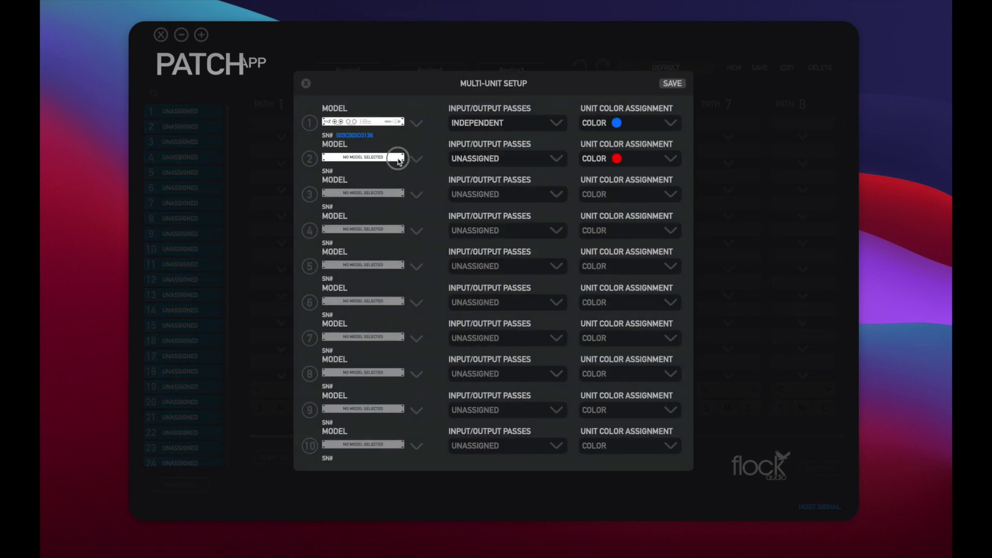
pyautogui.click(398, 157)
pyautogui.click(396, 279)
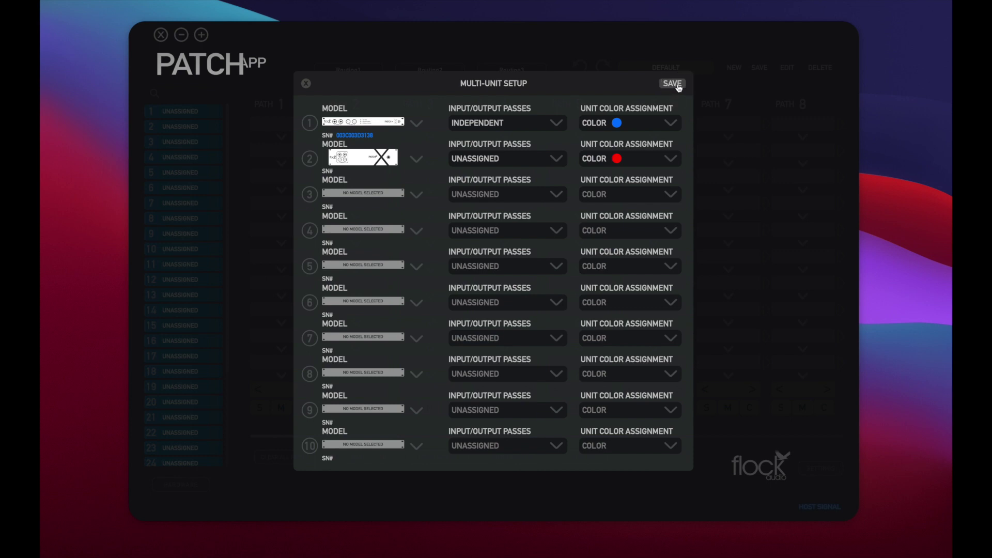
pyautogui.click(673, 84)
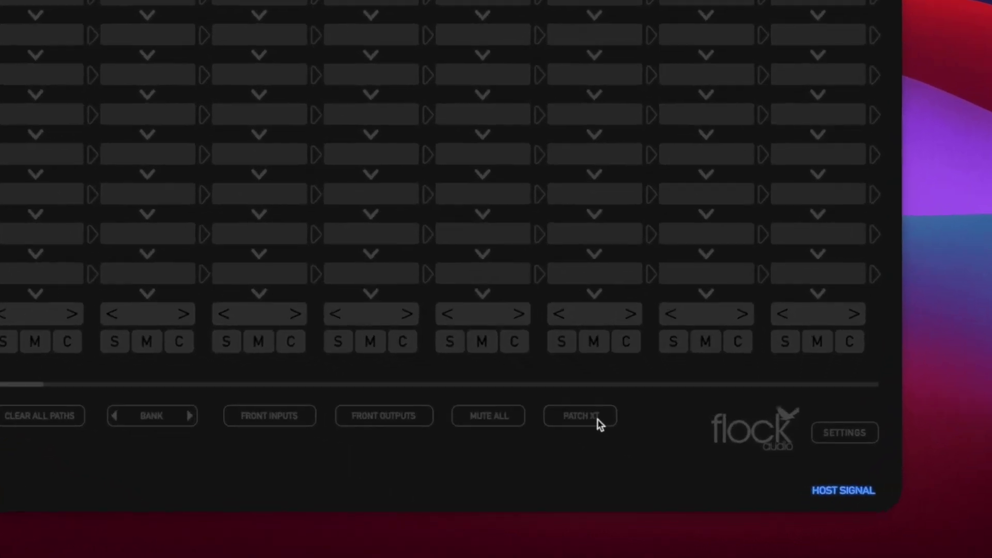
# In Patch XT Sleep/Wake Settings, keep the sleep/wake function at 2 Hours
pyautogui.click(654, 459)
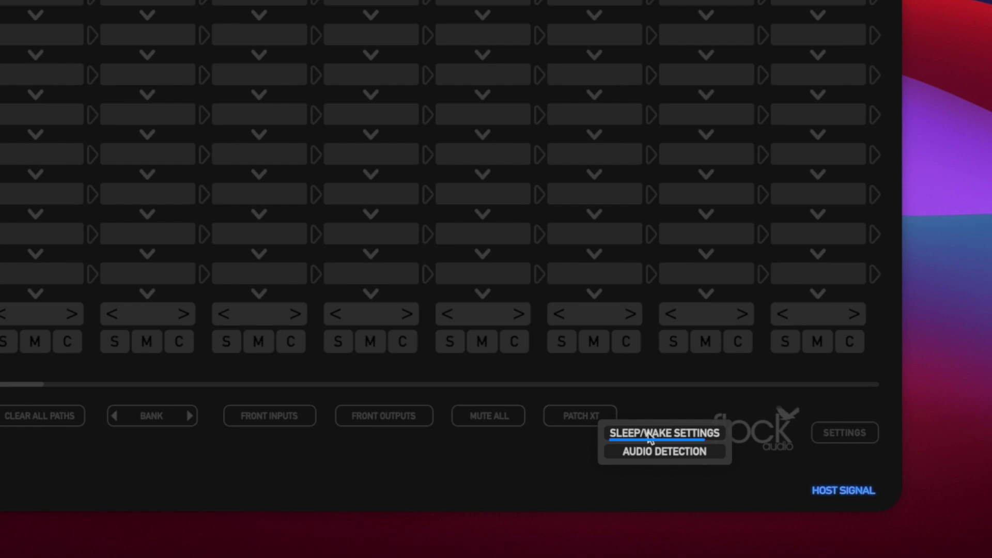
pyautogui.click(667, 433)
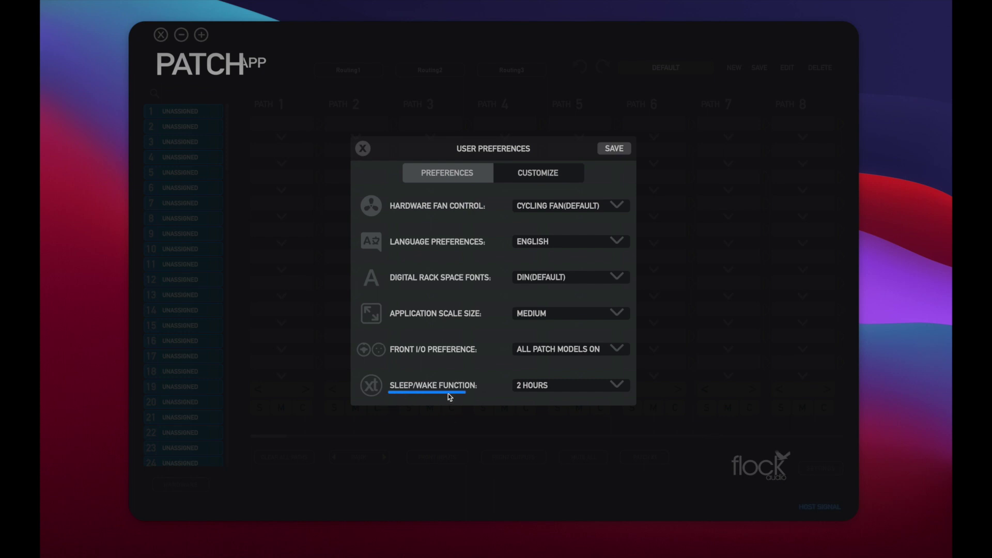
pyautogui.click(518, 390)
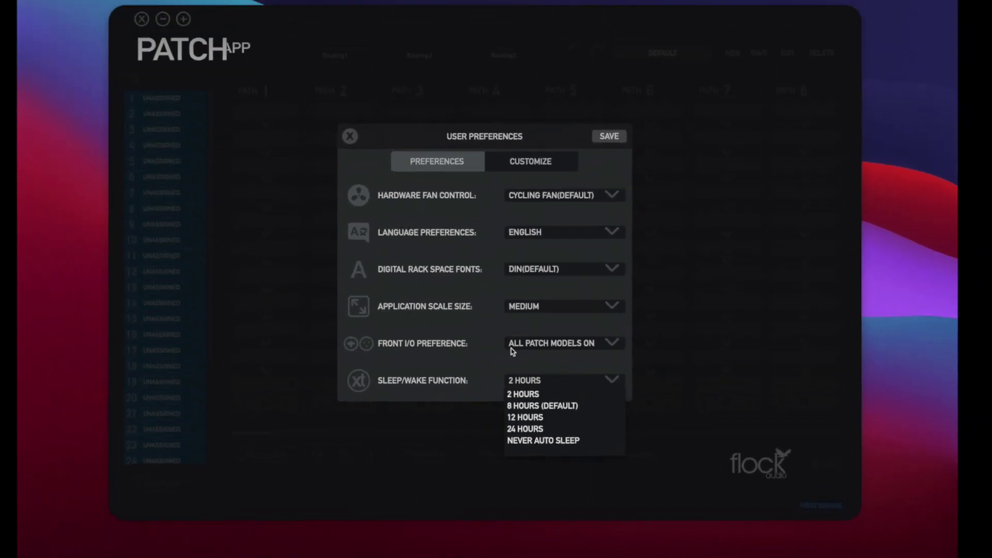
pyautogui.click(389, 264)
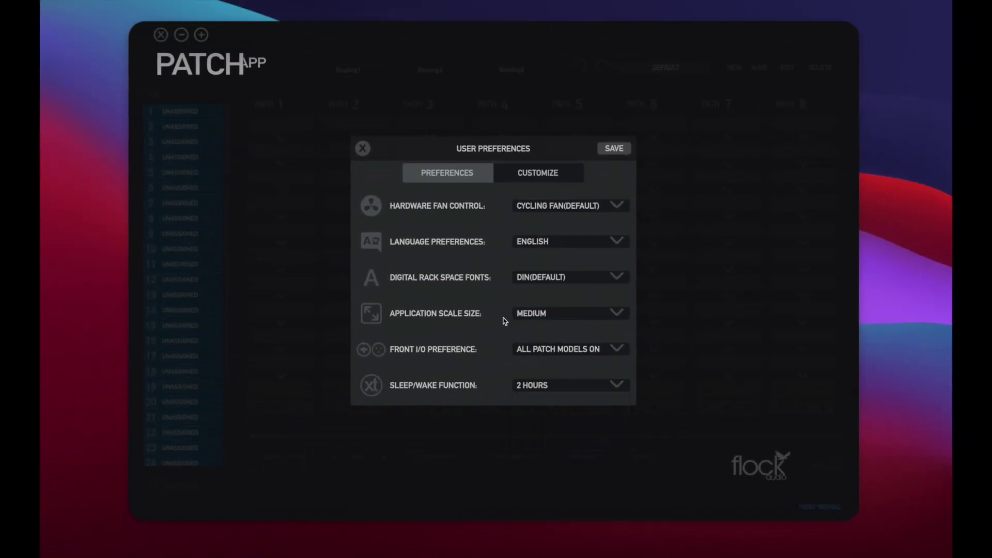
pyautogui.click(537, 0)
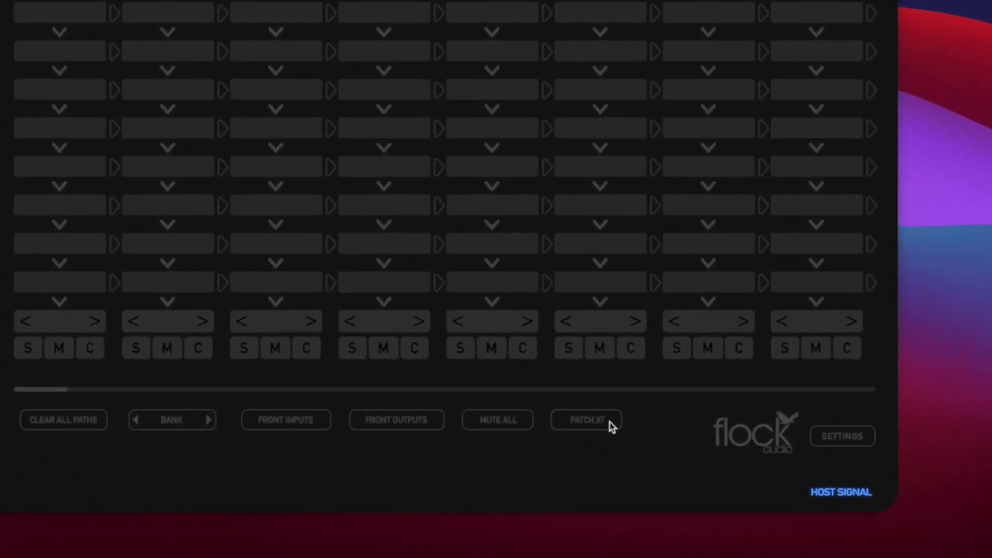
# Open the Audio Detection Menu and select the XT device to monitor
pyautogui.click(659, 460)
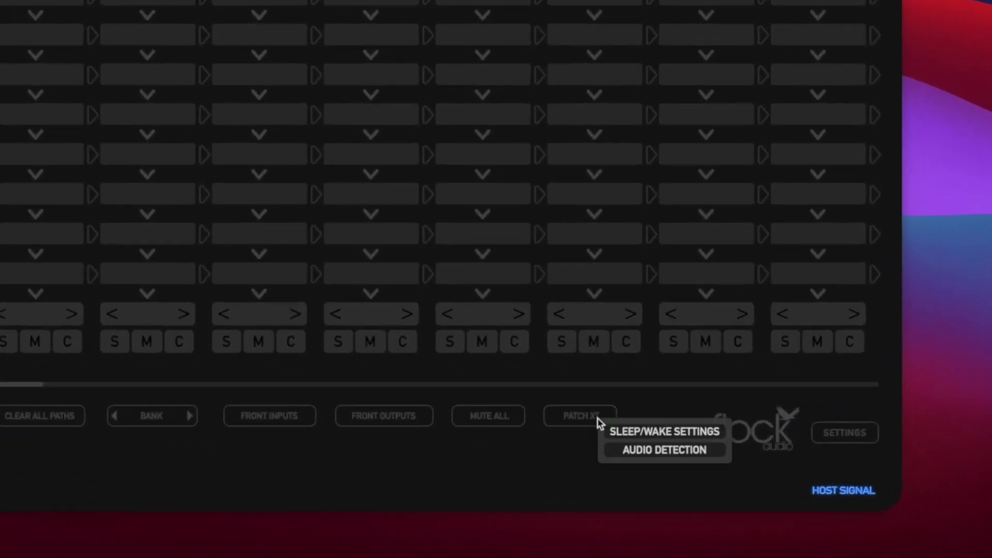
pyautogui.click(664, 458)
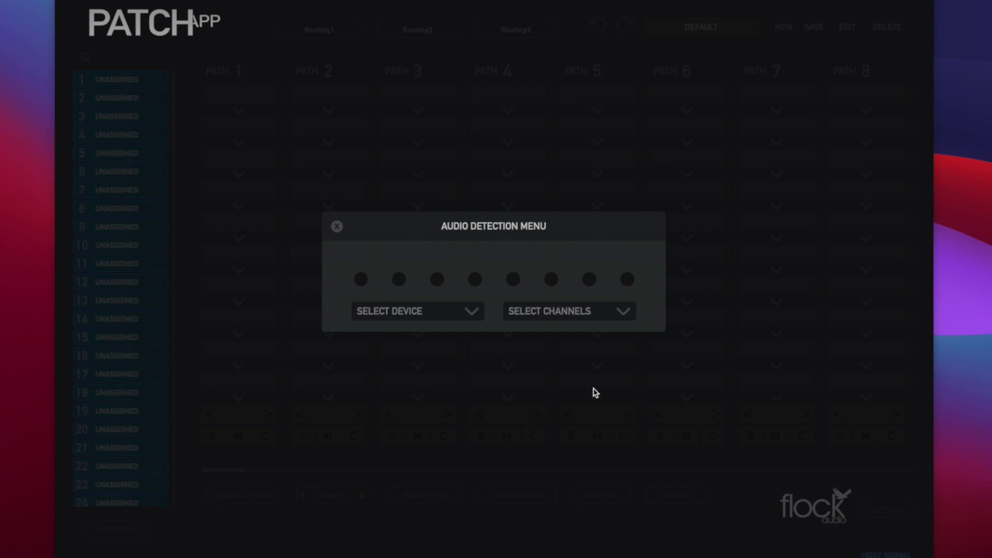
pyautogui.click(458, 313)
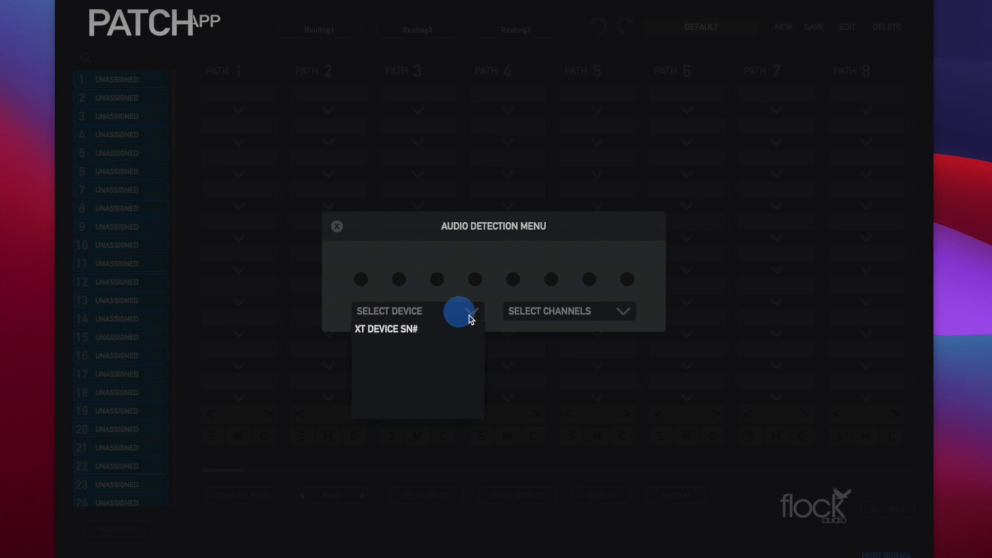
pyautogui.click(387, 332)
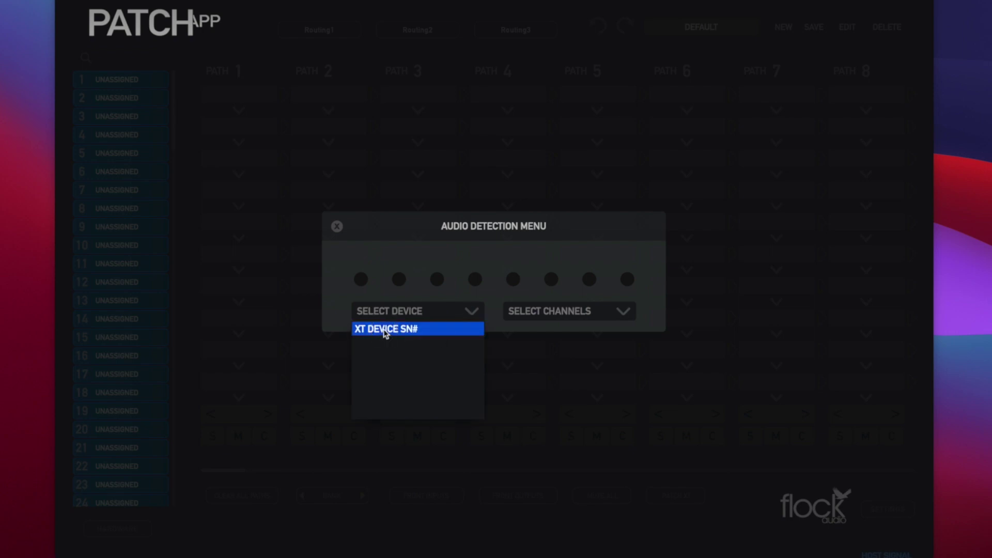
# Choose CHANNELS(1 - 8) and check channel 1 for an incoming signal
pyautogui.click(618, 313)
pyautogui.scroll(-3, 584, 368)
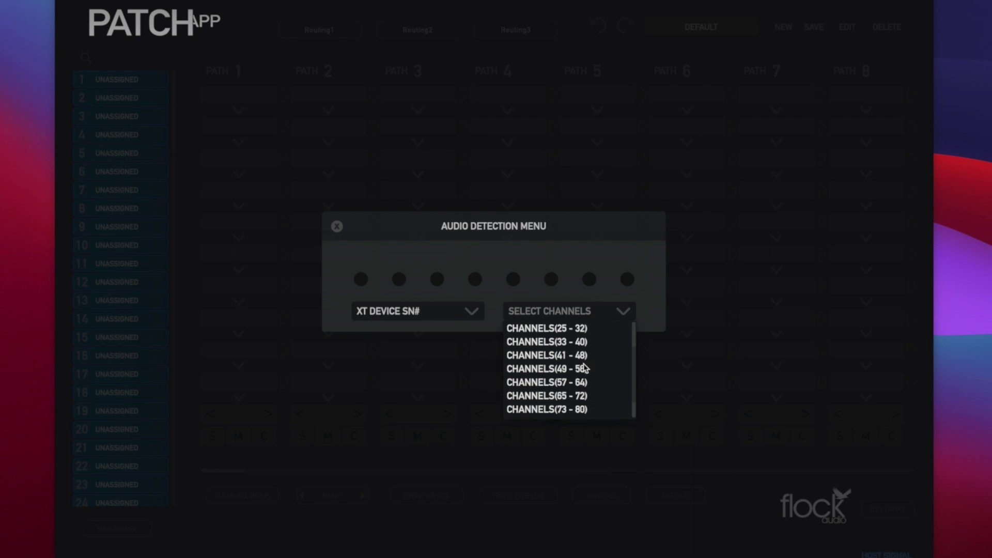
pyautogui.scroll(-2, 584, 367)
pyautogui.scroll(5, 584, 368)
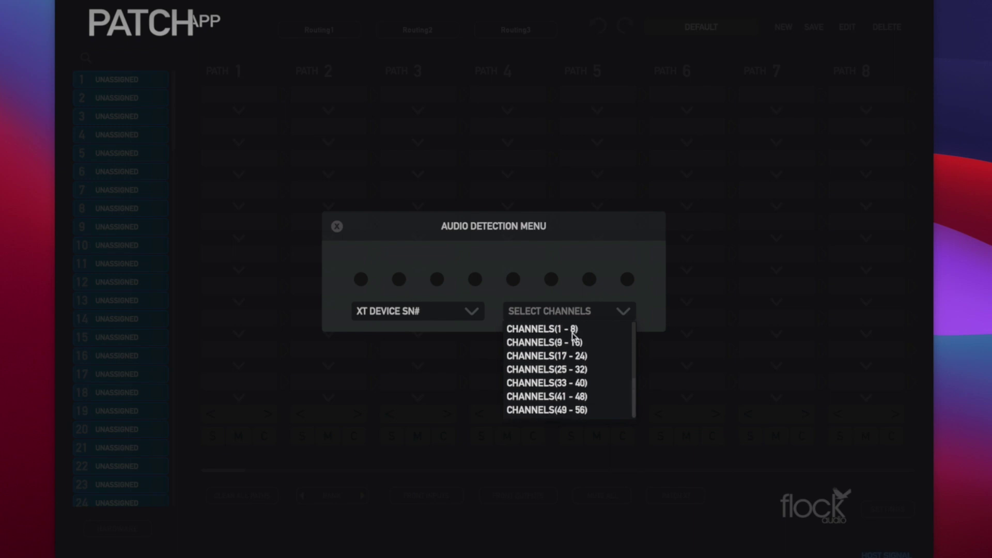
pyautogui.click(542, 331)
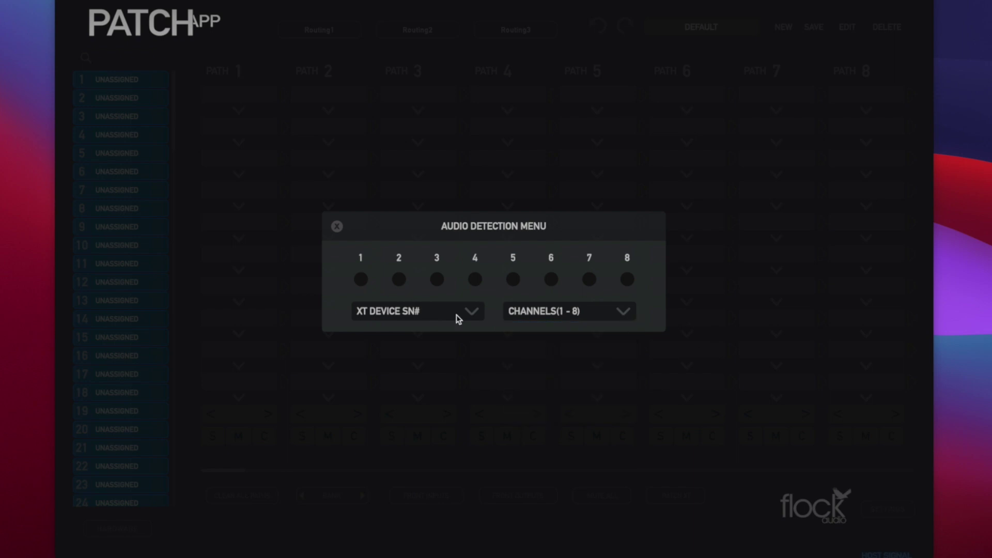
pyautogui.click(360, 282)
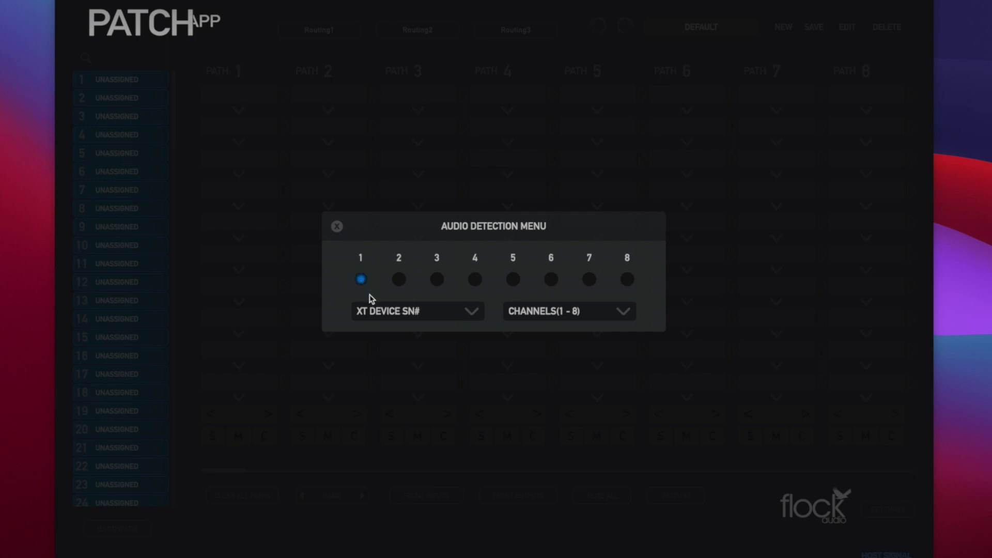